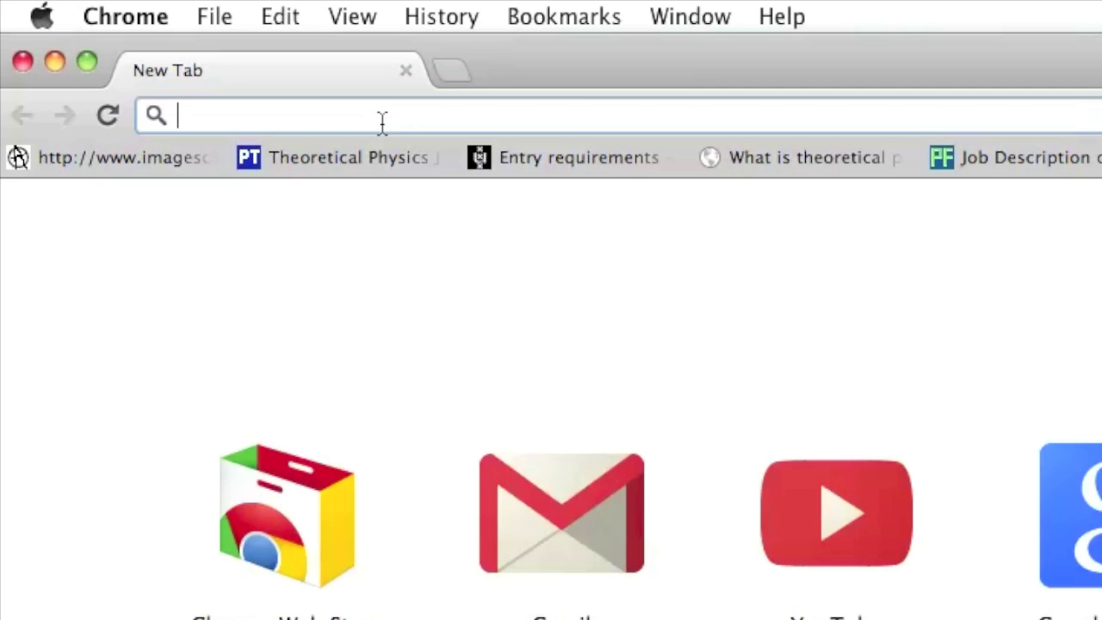
- Paste the SourceForge download address into Chrome and load the page
{"action": "key", "text": "super+v"}
{"action": "key", "text": "Return"}
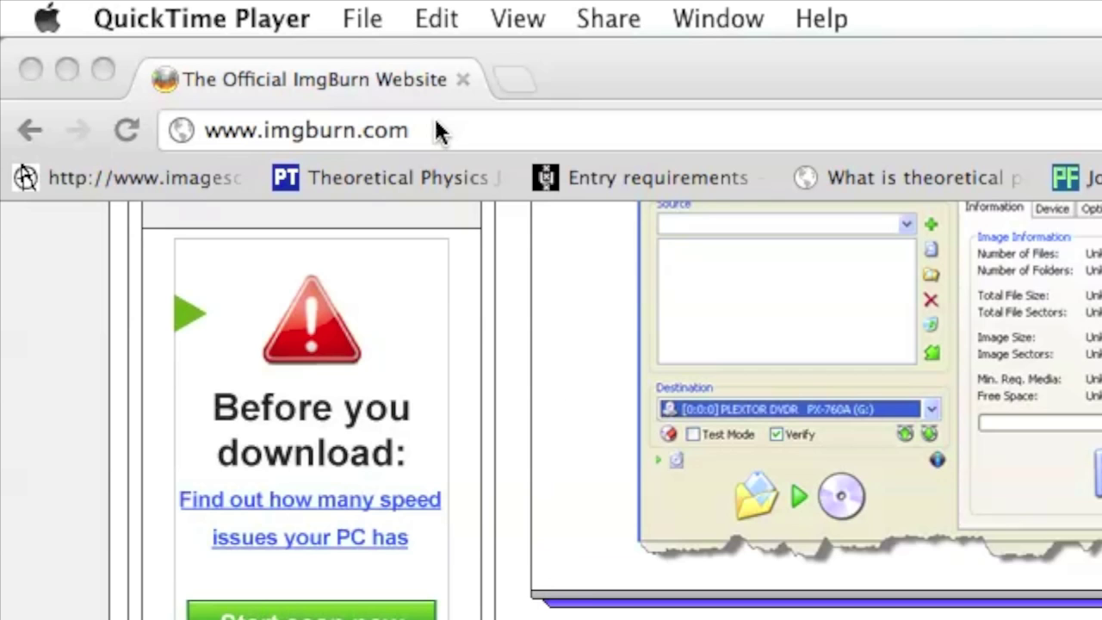
- Download the PowerISO5.exe installer from the PowerISO website's Download Now button
{"action": "left_click", "coordinate": [635, 71]}
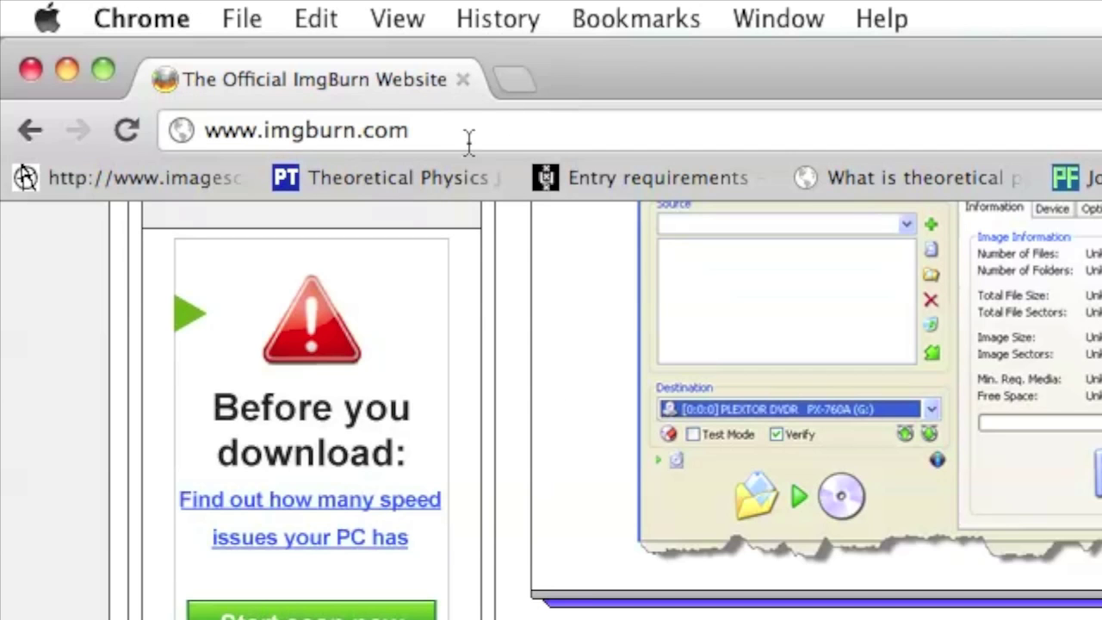
{"action": "scroll", "coordinate": [83, 215], "scroll_direction": "down", "scroll_amount": 5}
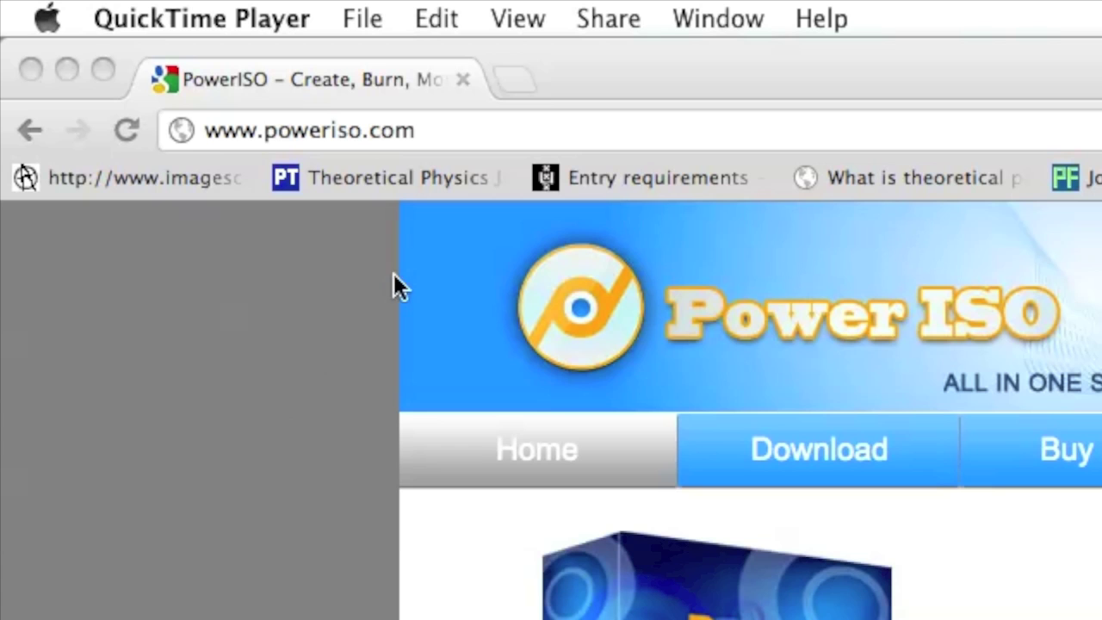
{"action": "left_click", "coordinate": [652, 49]}
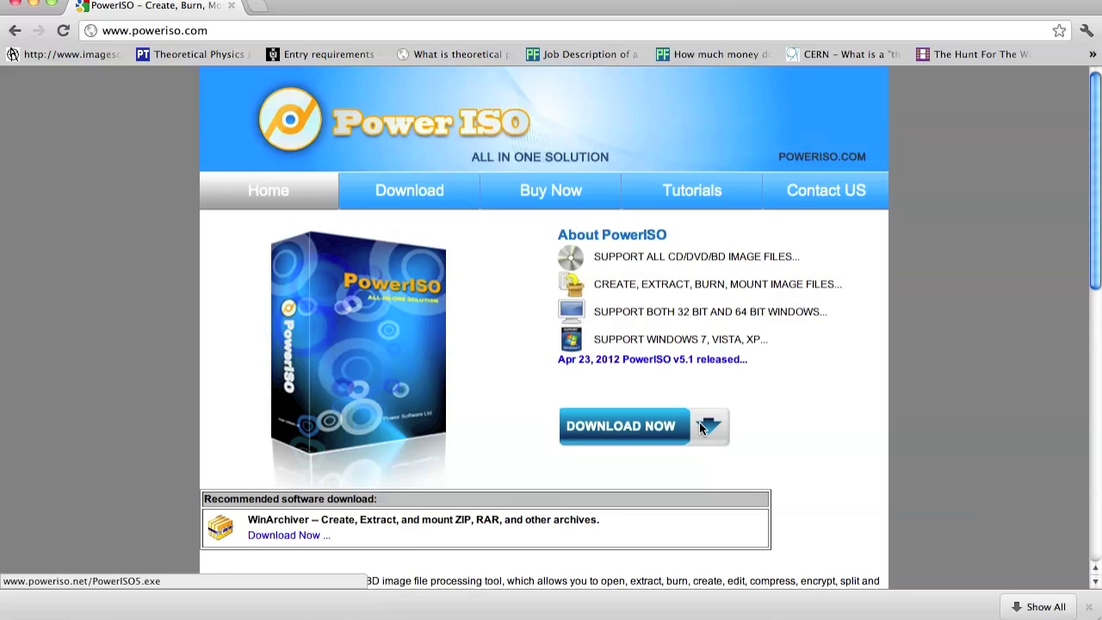
{"action": "left_click", "coordinate": [903, 470]}
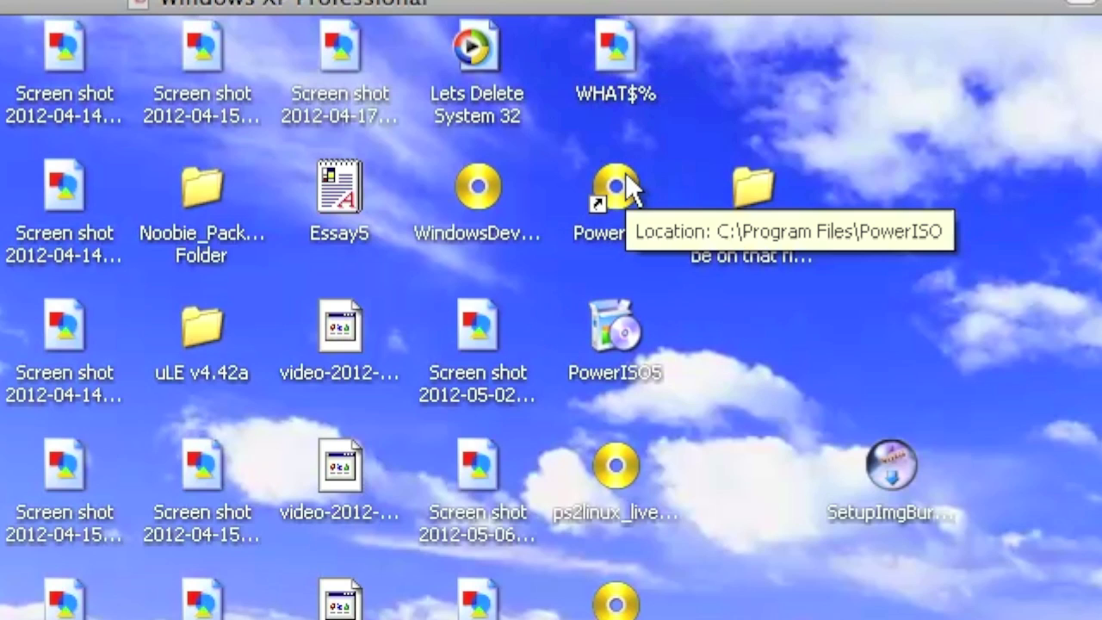
- Launch PowerISO and register it with the user name and pasted registration code
{"action": "double_click", "coordinate": [626, 174]}
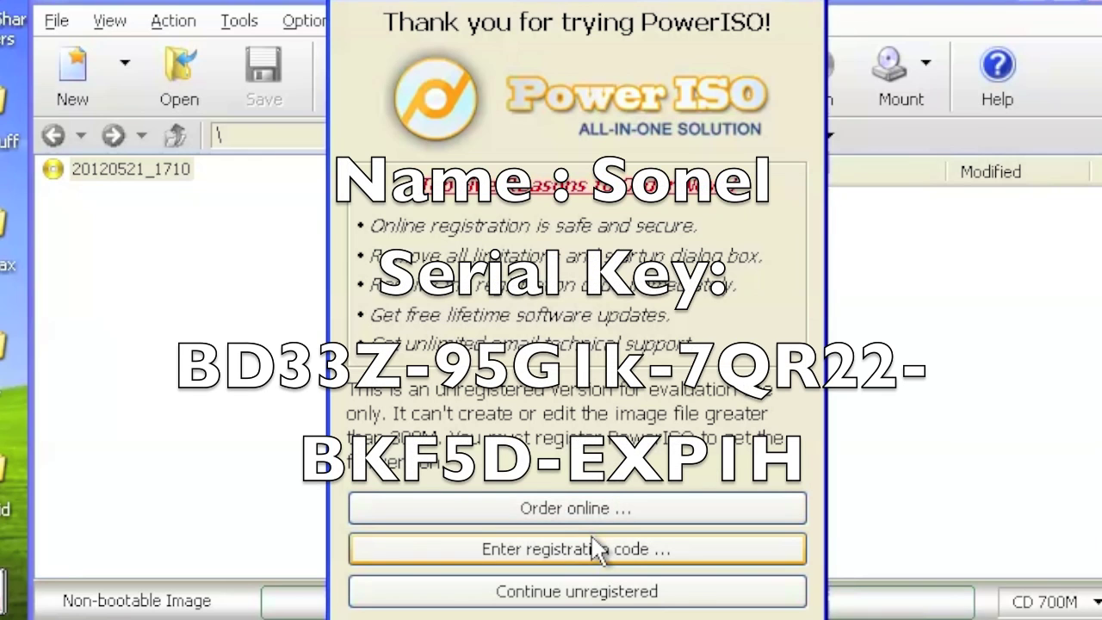
{"action": "left_click", "coordinate": [593, 545]}
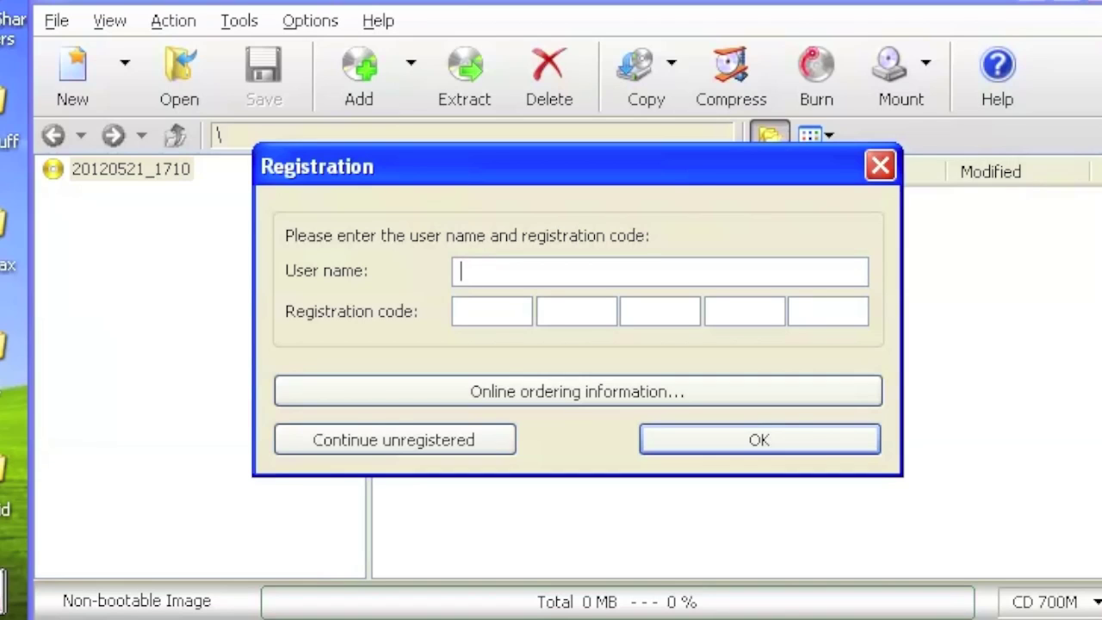
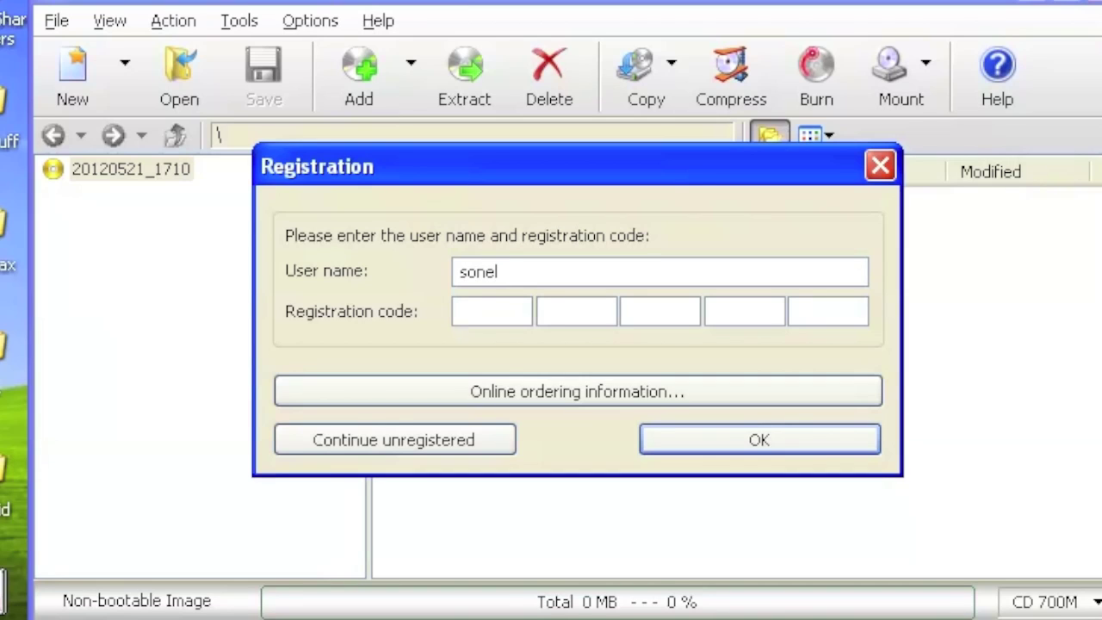
{"action": "key", "text": "Tab"}
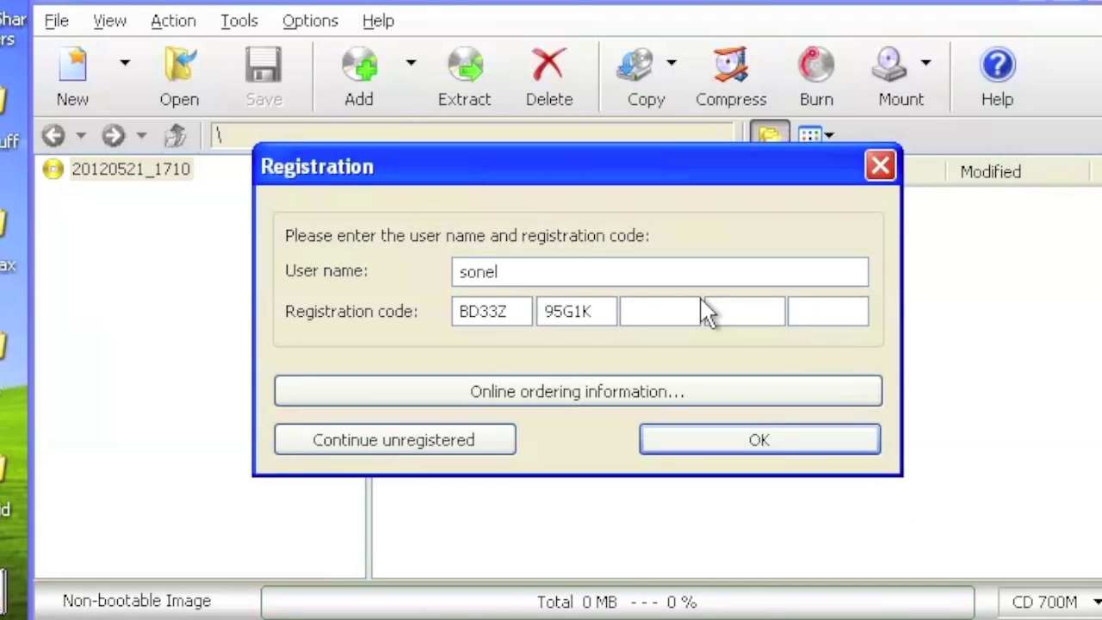
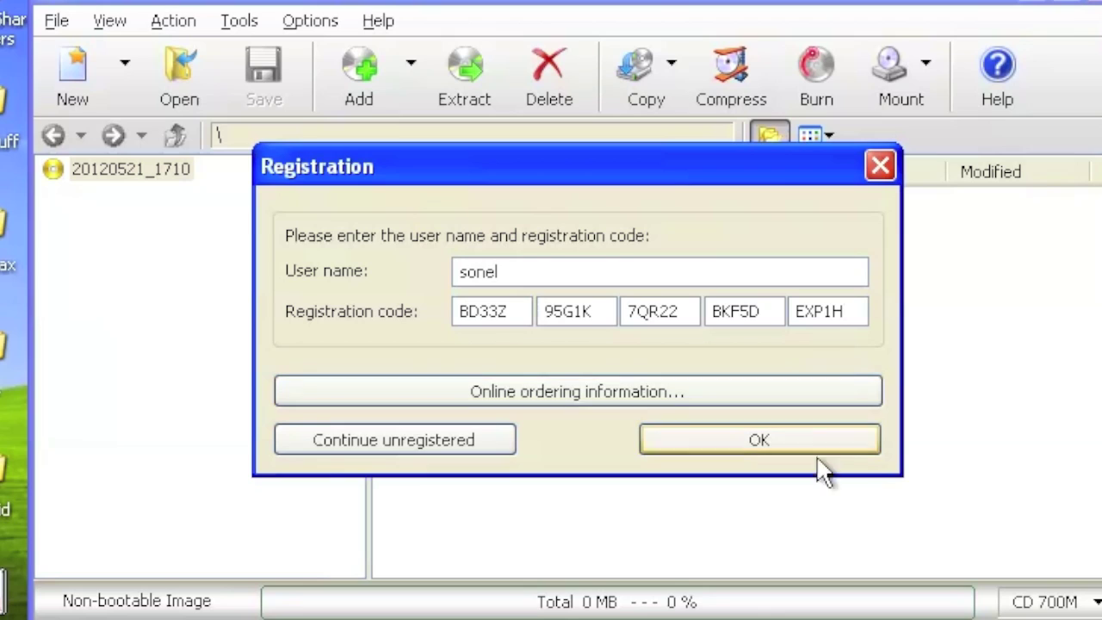
{"action": "left_click", "coordinate": [816, 441]}
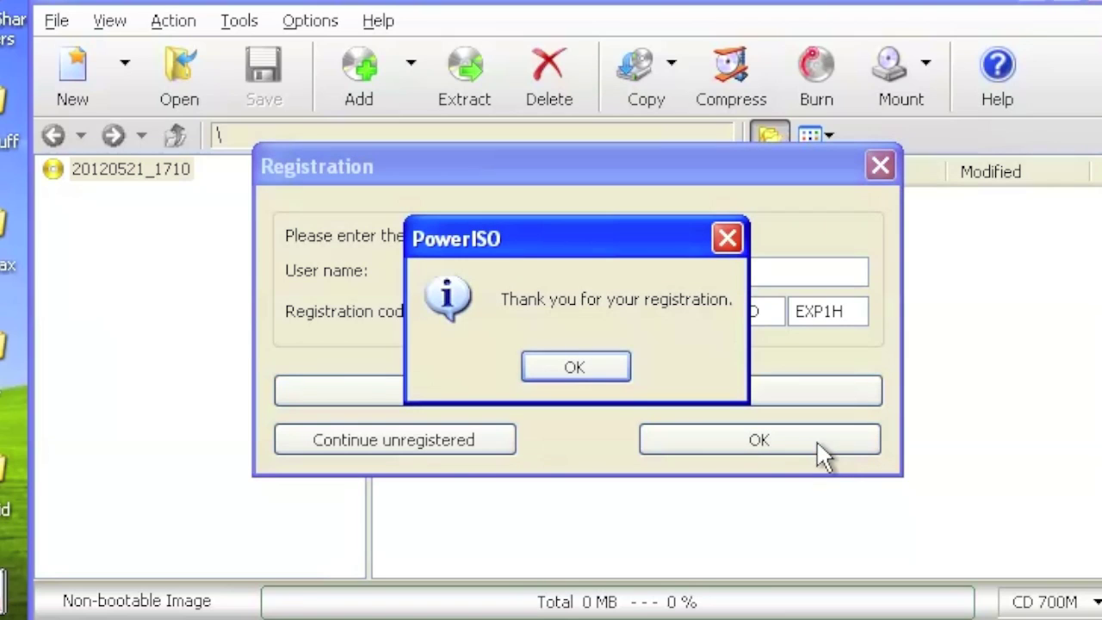
{"action": "left_click", "coordinate": [609, 369]}
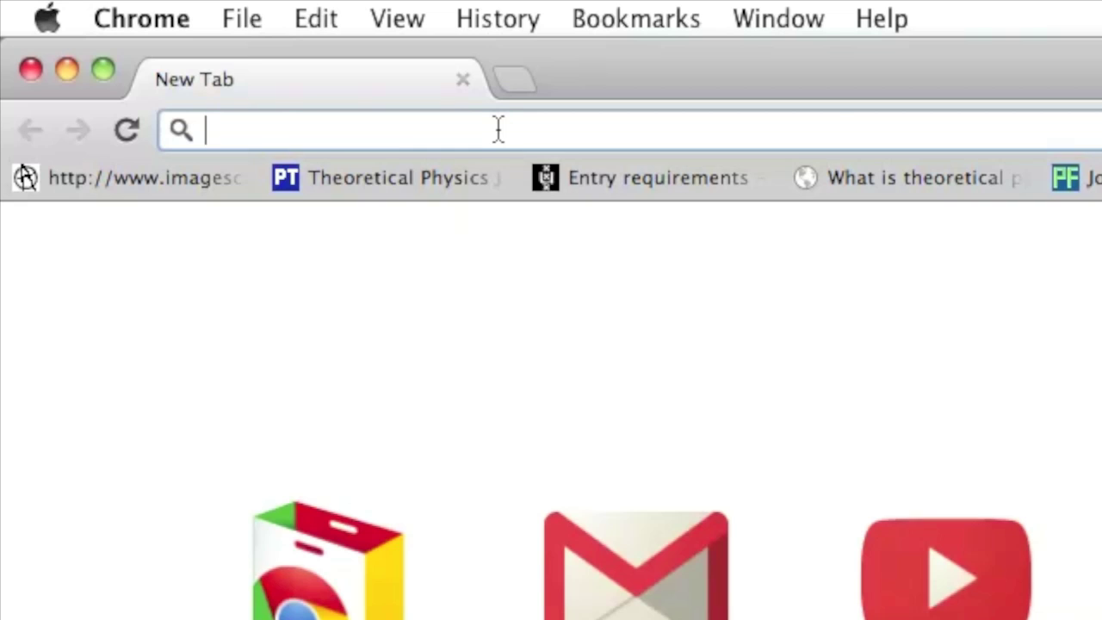
- Paste the SourceForge 7z920.exe download address into Chrome and load it
{"action": "type", "text": "http://sourceforge.net/projects/sevenzip/files/7-Zip/9.20/7z920.exe/download"}
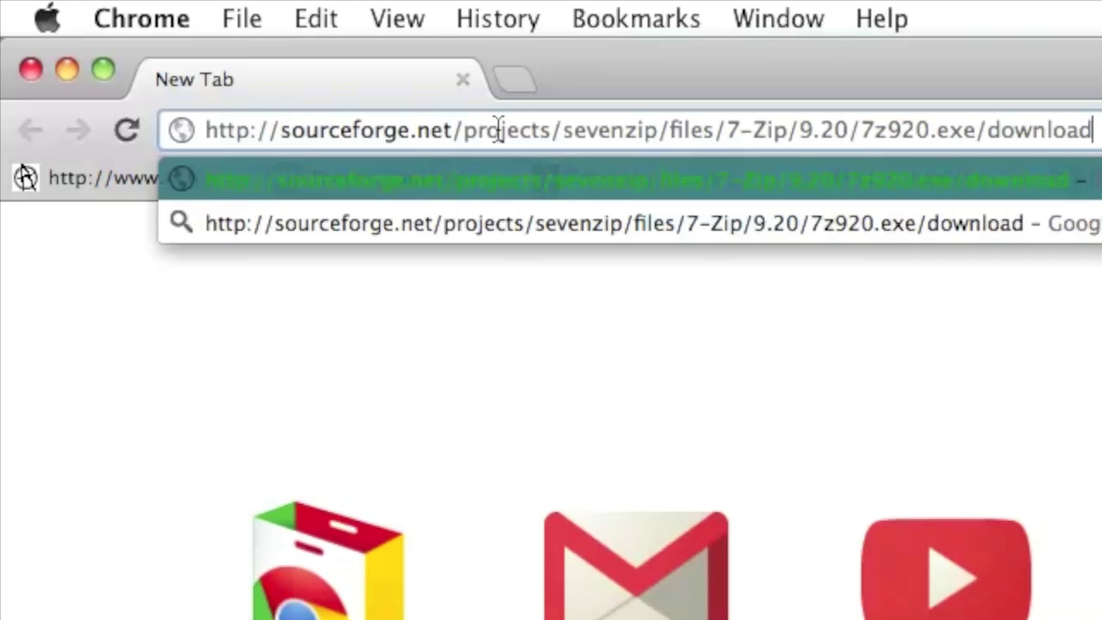
{"action": "key", "text": "Return"}
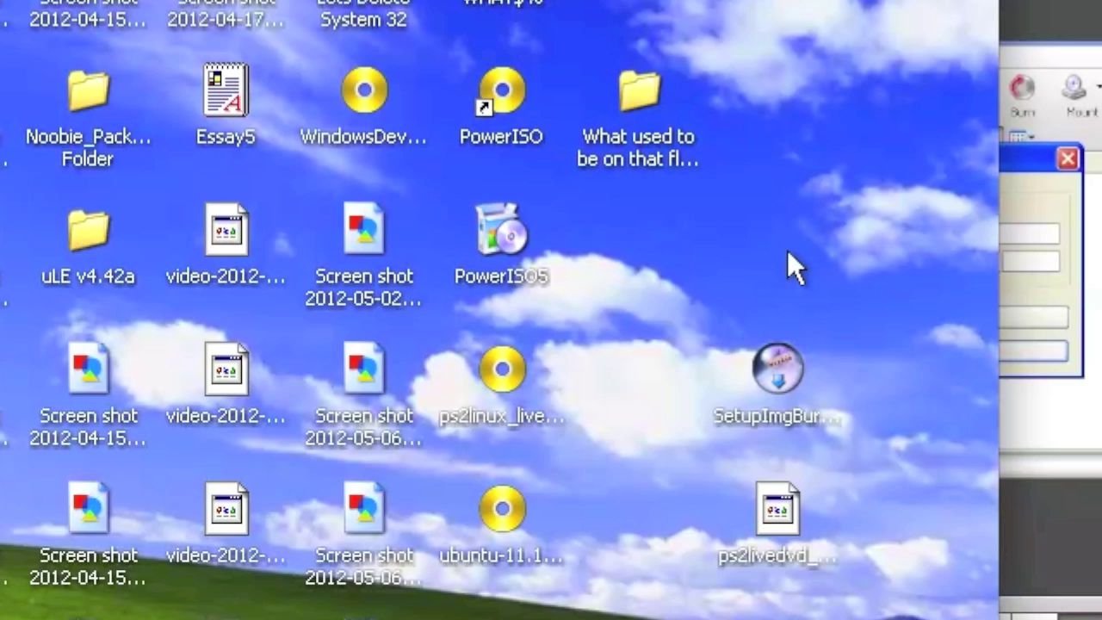
- Create a new desktop folder named PS2LINUX
{"action": "right_click", "coordinate": [787, 252]}
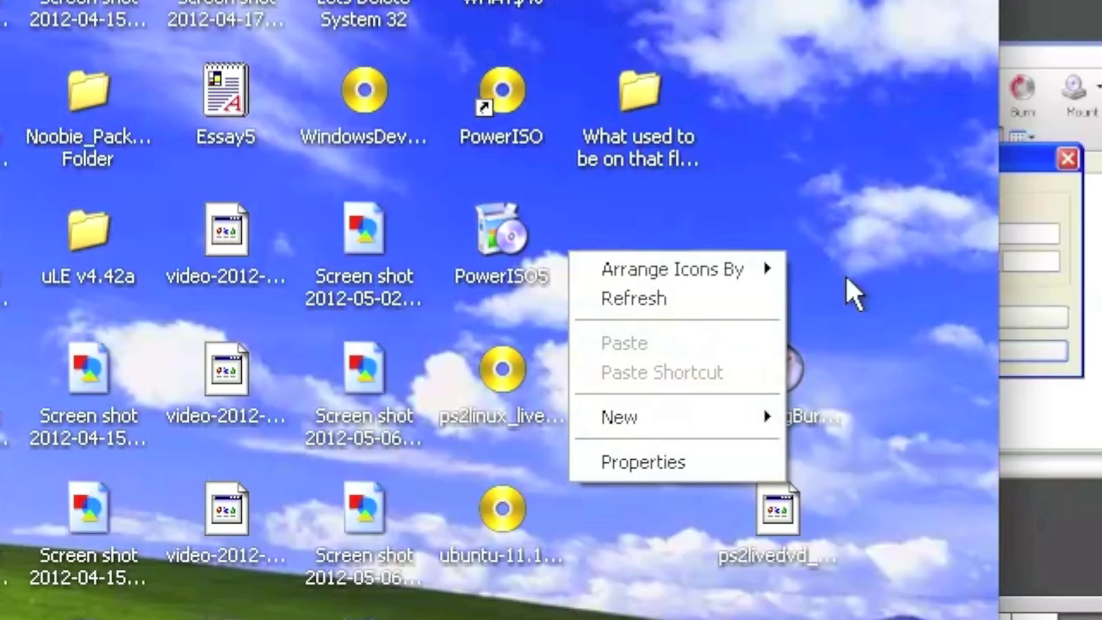
{"action": "mouse_move", "coordinate": [752, 419]}
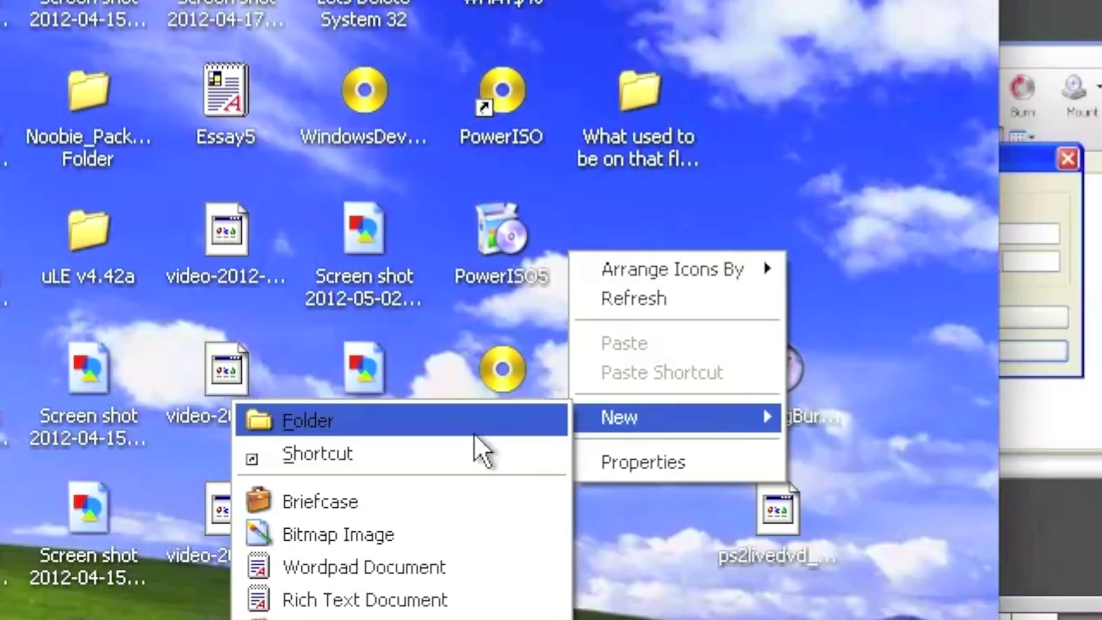
{"action": "left_click", "coordinate": [475, 435]}
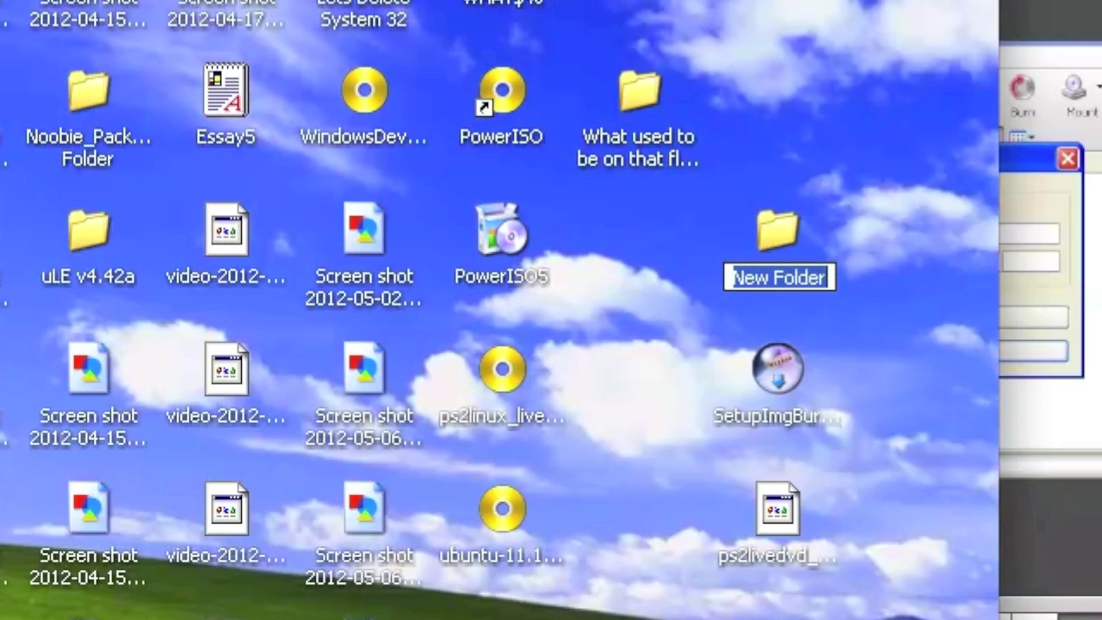
{"action": "type", "text": "PS2"}
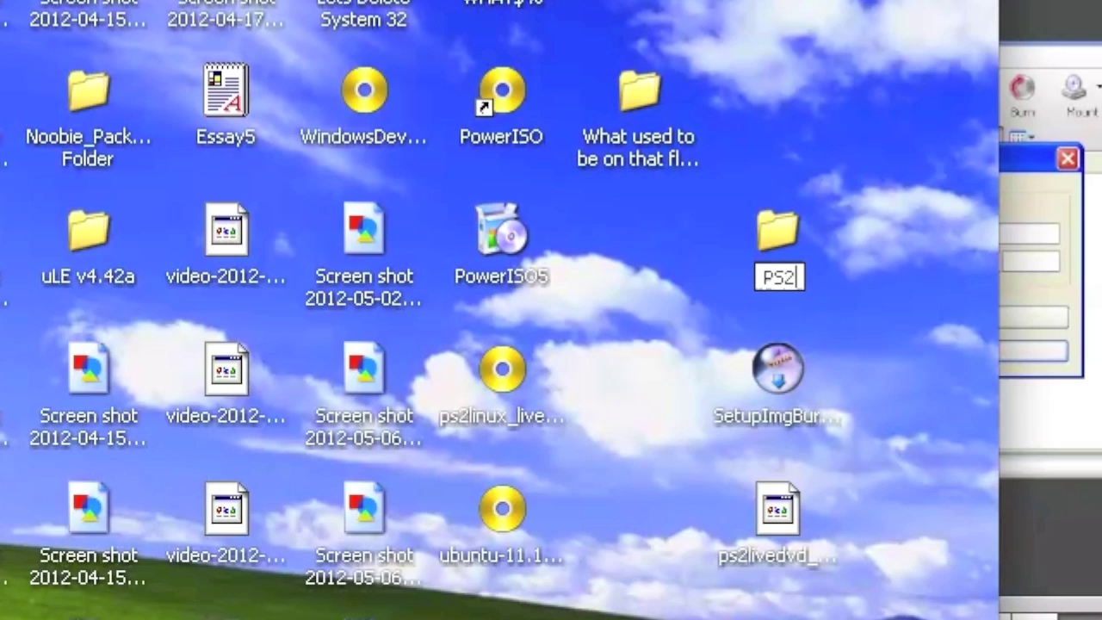
{"action": "type", "text": "LINUX"}
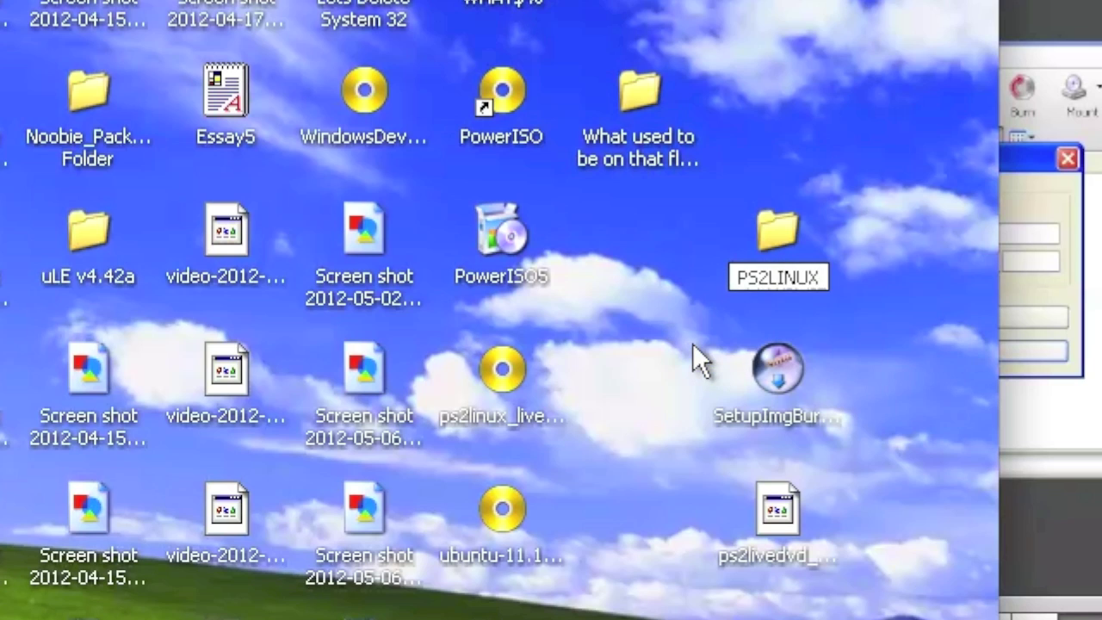
{"action": "key", "text": "Return"}
{"action": "left_click", "coordinate": [843, 301]}
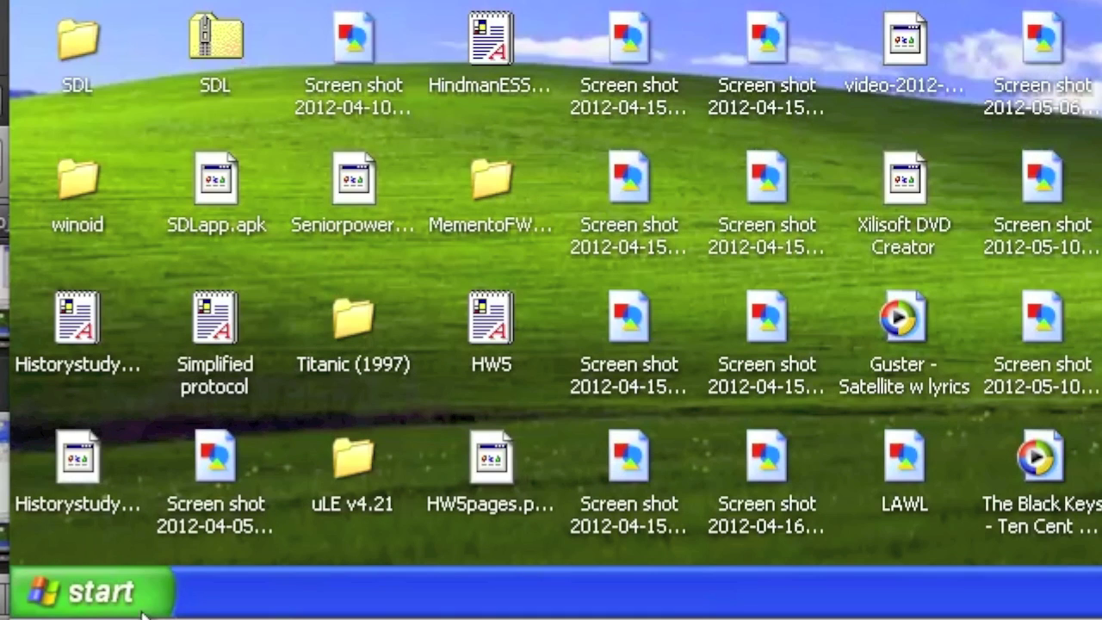
- Launch 7-Zip File Manager from the Start menu and move its window aside
{"action": "left_click", "coordinate": [87, 607]}
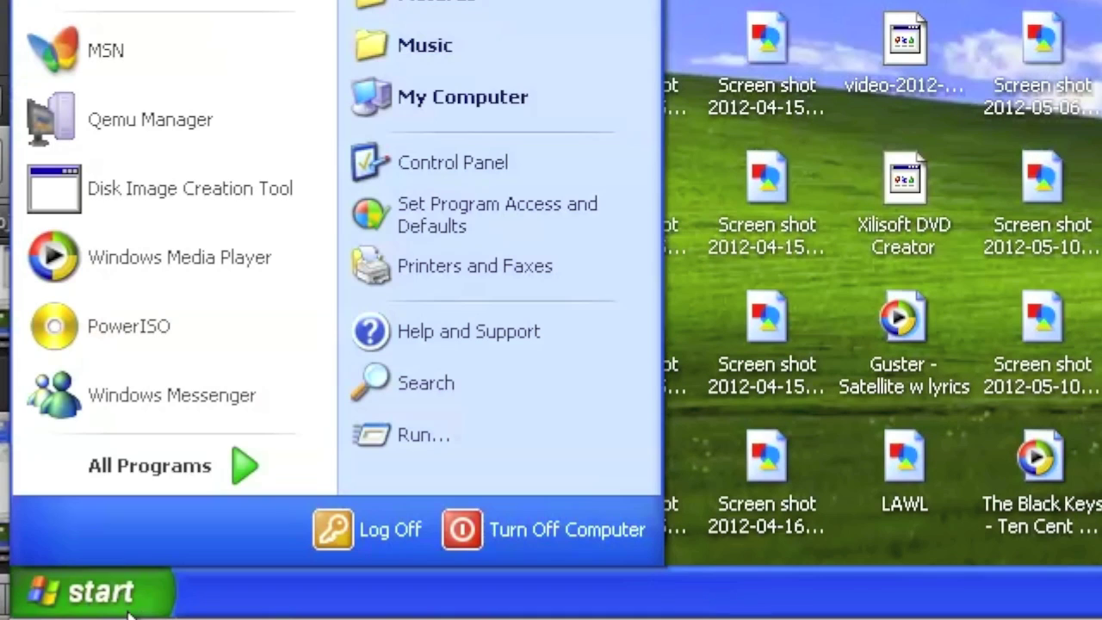
{"action": "left_click", "coordinate": [279, 456]}
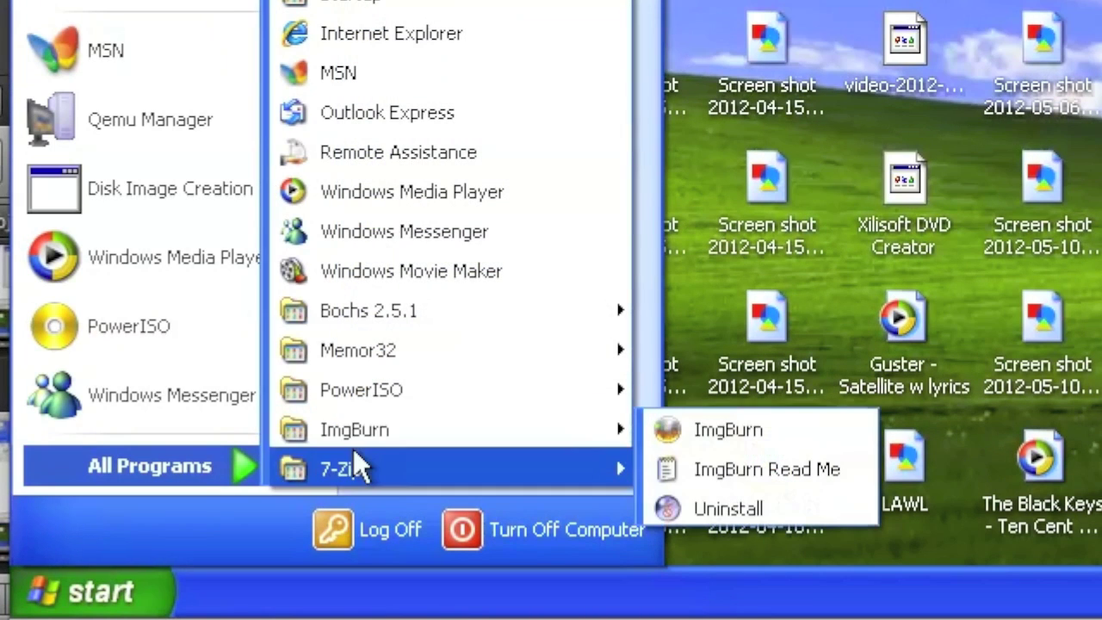
{"action": "left_click", "coordinate": [652, 467]}
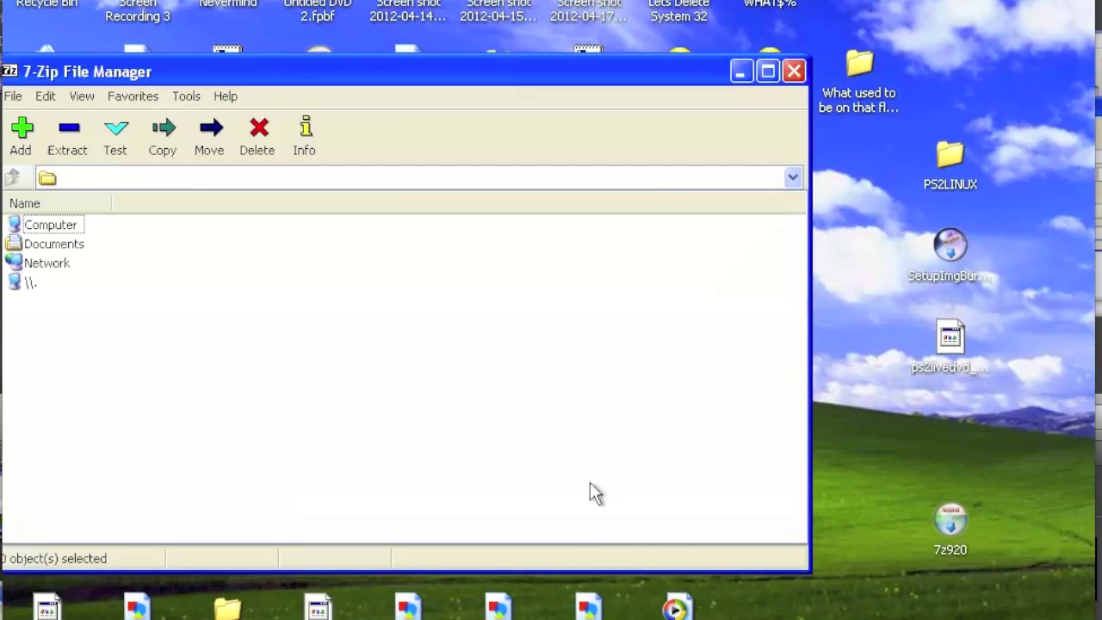
{"action": "left_click_drag", "start_coordinate": [585, 79], "coordinate": [680, 86]}
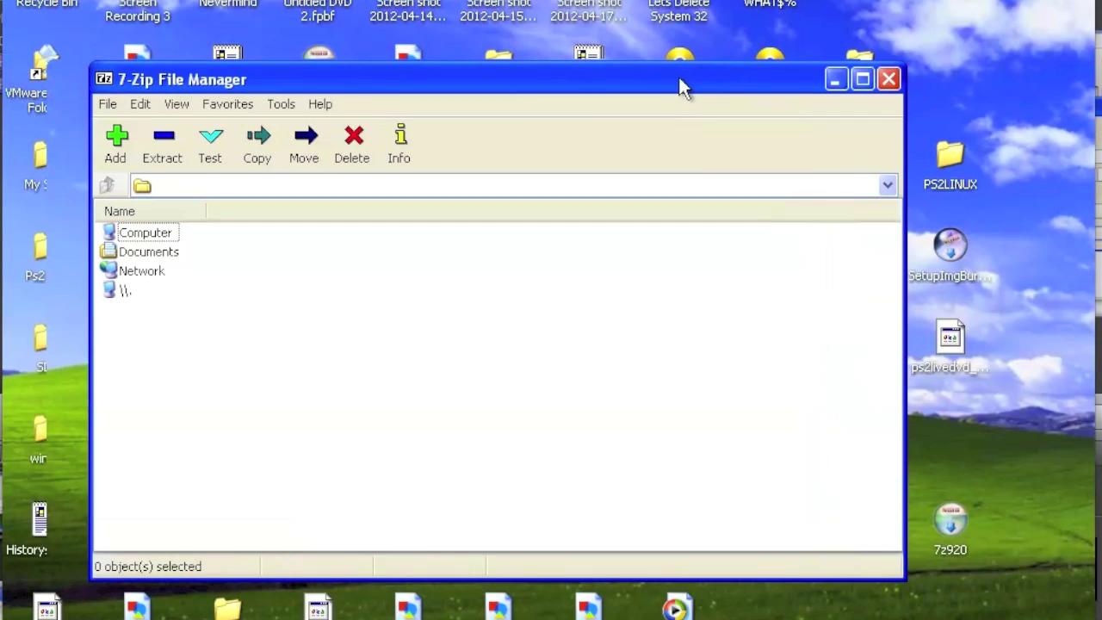
- Navigate to the shared Mac Desktop folder and check the PS2LINUX folder
{"action": "double_click", "coordinate": [129, 252]}
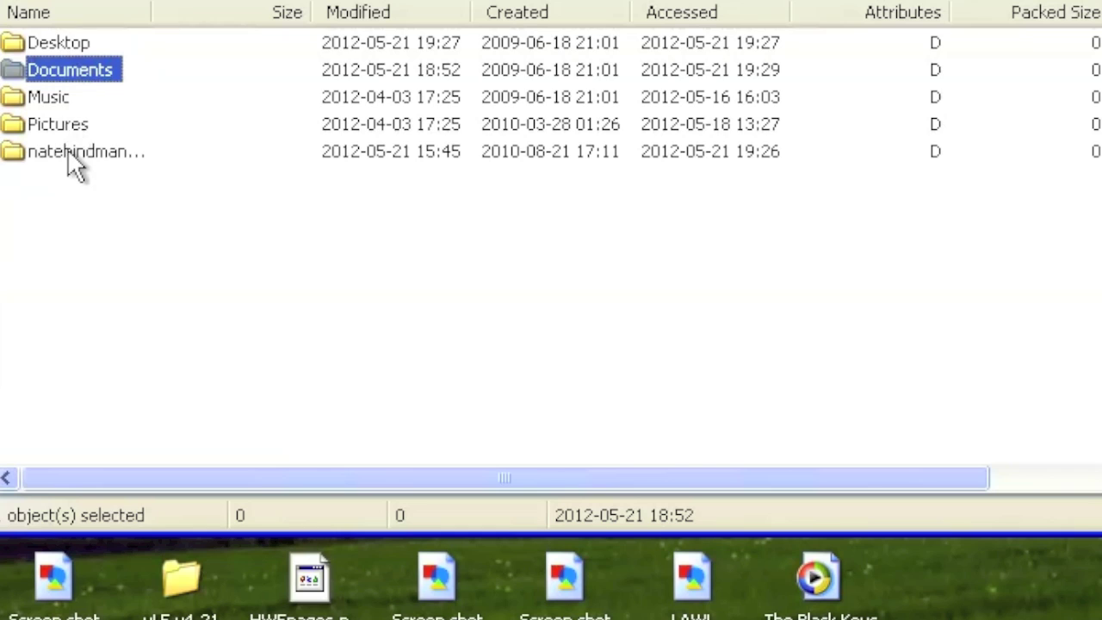
{"action": "double_click", "coordinate": [148, 307]}
{"action": "scroll", "coordinate": [68, 154], "scroll_direction": "down", "scroll_amount": 3}
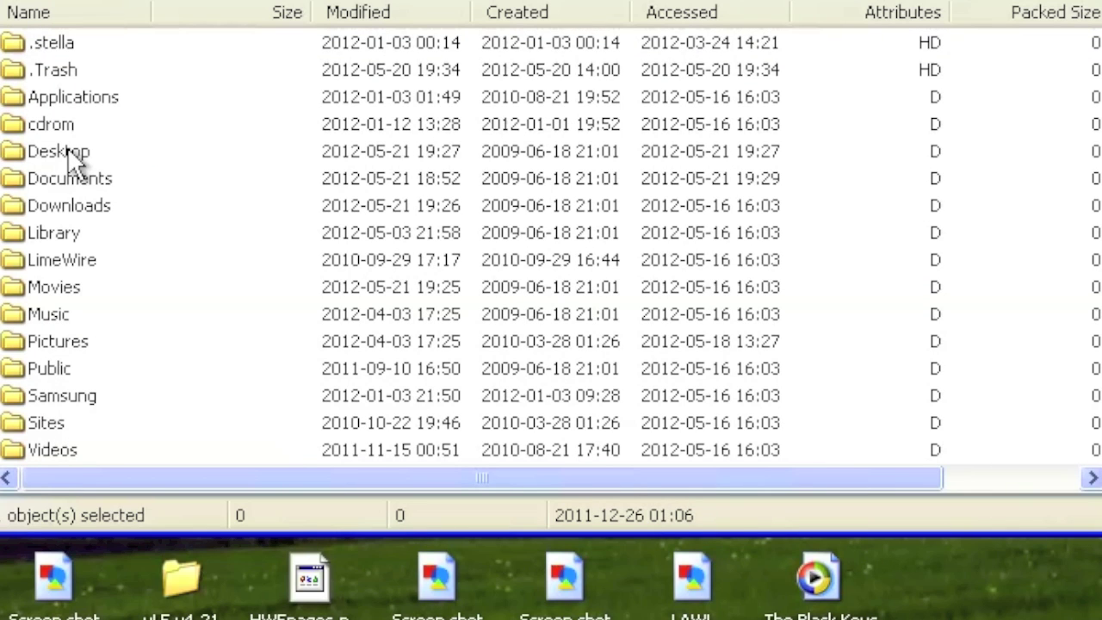
{"action": "double_click", "coordinate": [68, 152]}
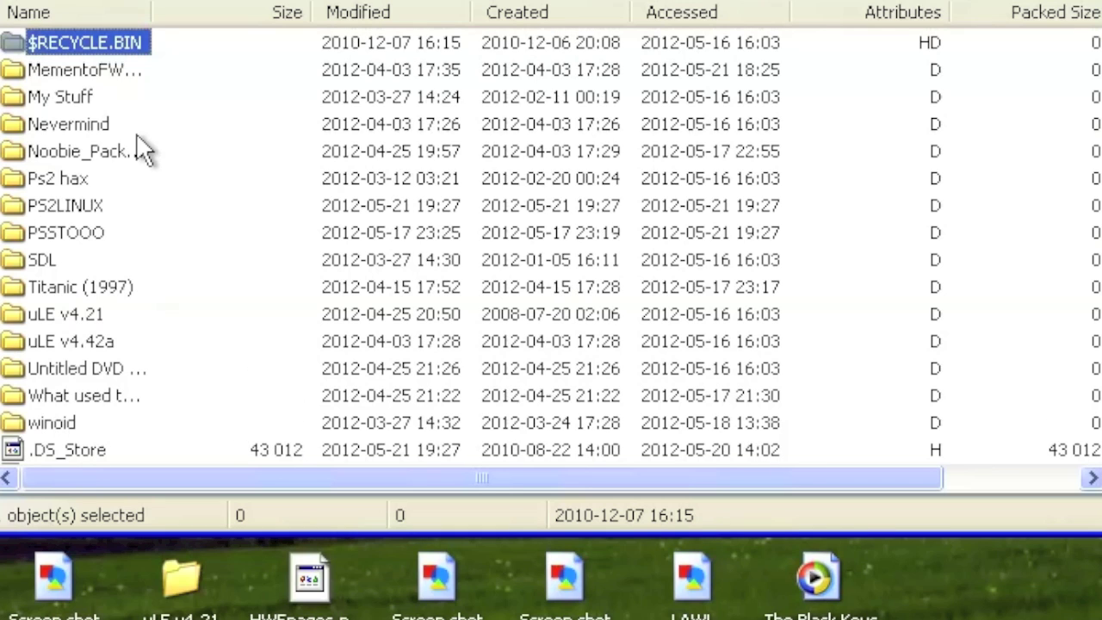
{"action": "scroll", "coordinate": [142, 151], "scroll_direction": "down", "scroll_amount": 1}
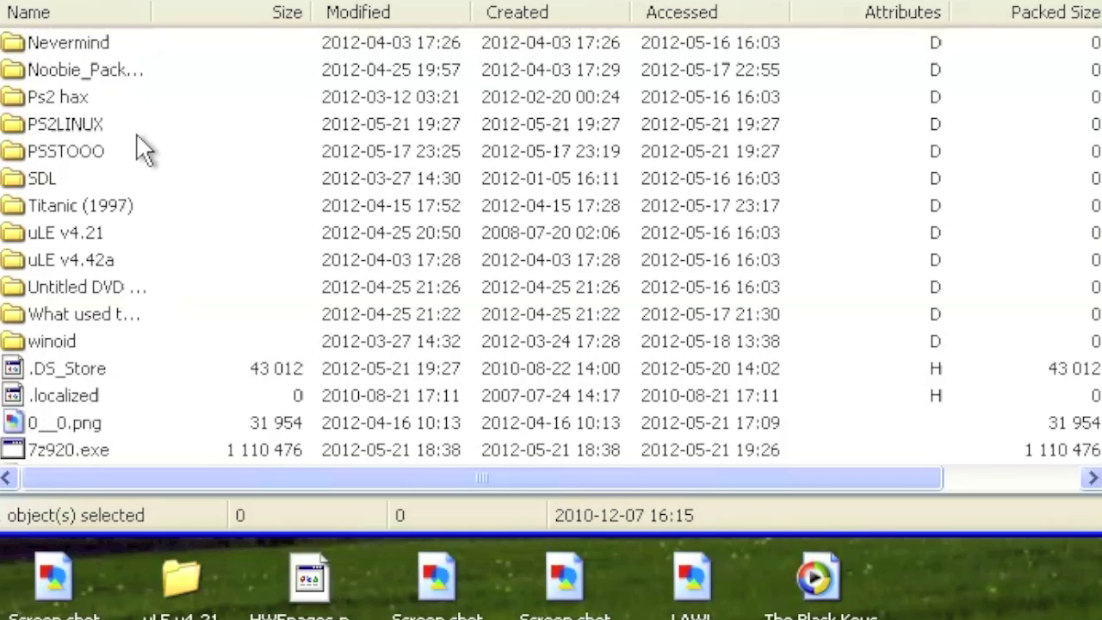
{"action": "double_click", "coordinate": [74, 125]}
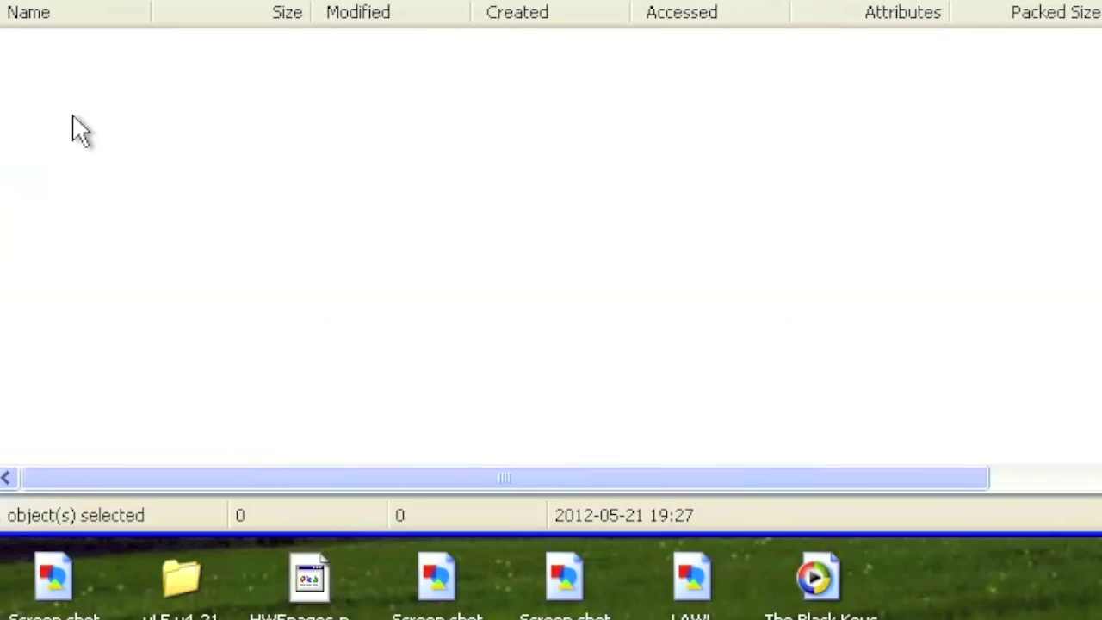
{"action": "key", "text": "BackSpace"}
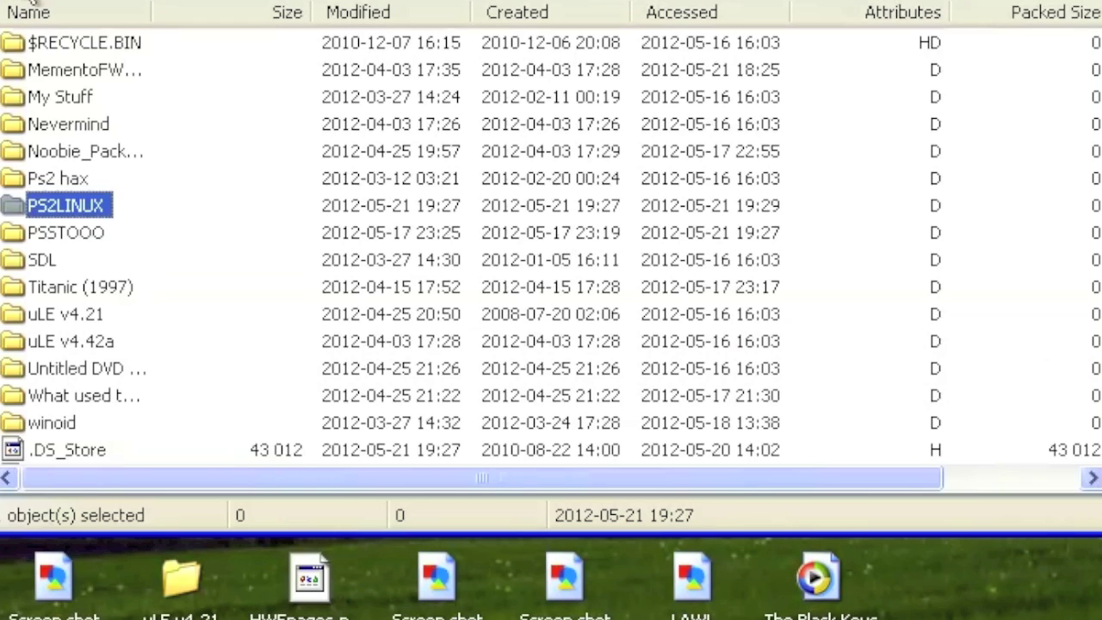
- Select the ps2livedvd_v2.7z archive, cancelling the accidental rename
{"action": "scroll", "coordinate": [88, 290], "scroll_direction": "down", "scroll_amount": 4}
{"action": "scroll", "coordinate": [88, 288], "scroll_direction": "down", "scroll_amount": 5}
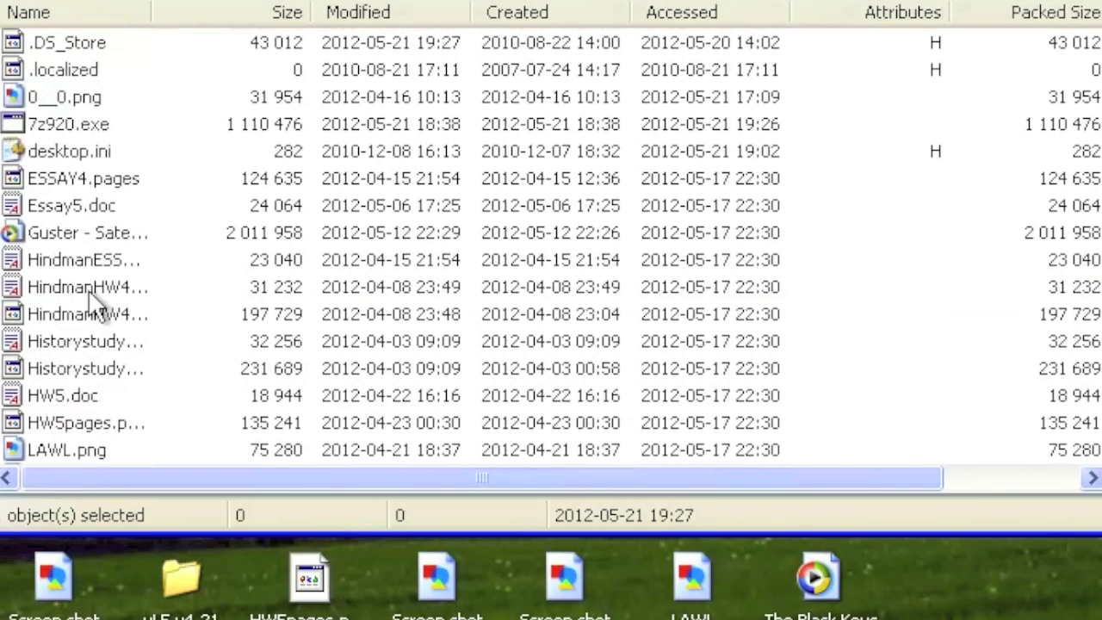
{"action": "left_click", "coordinate": [91, 207]}
{"action": "left_click", "coordinate": [93, 206]}
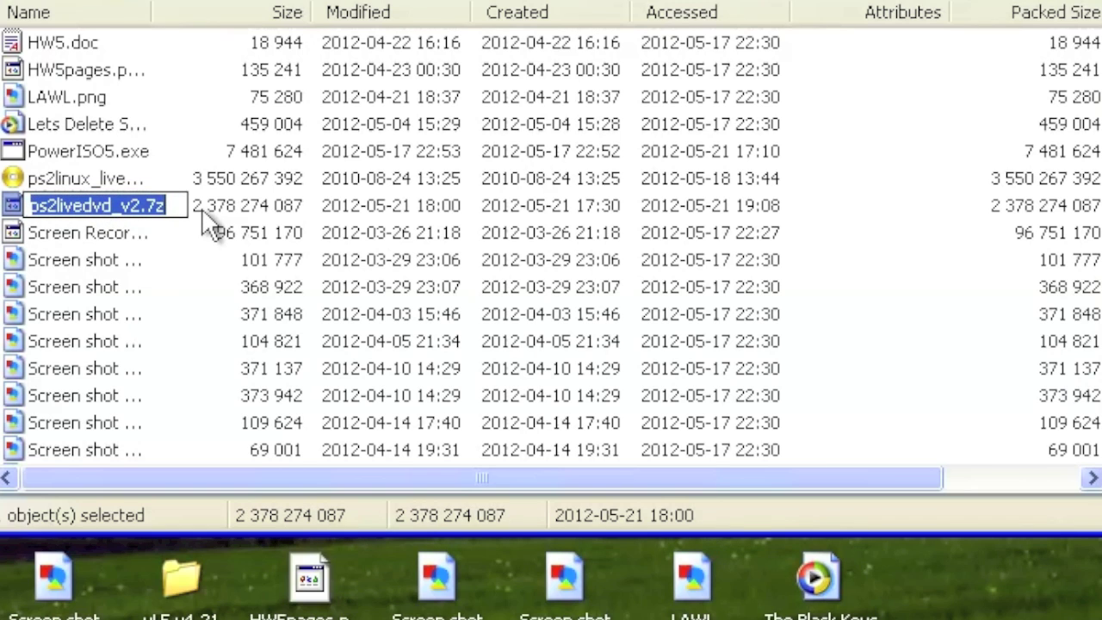
{"action": "key", "text": "Escape"}
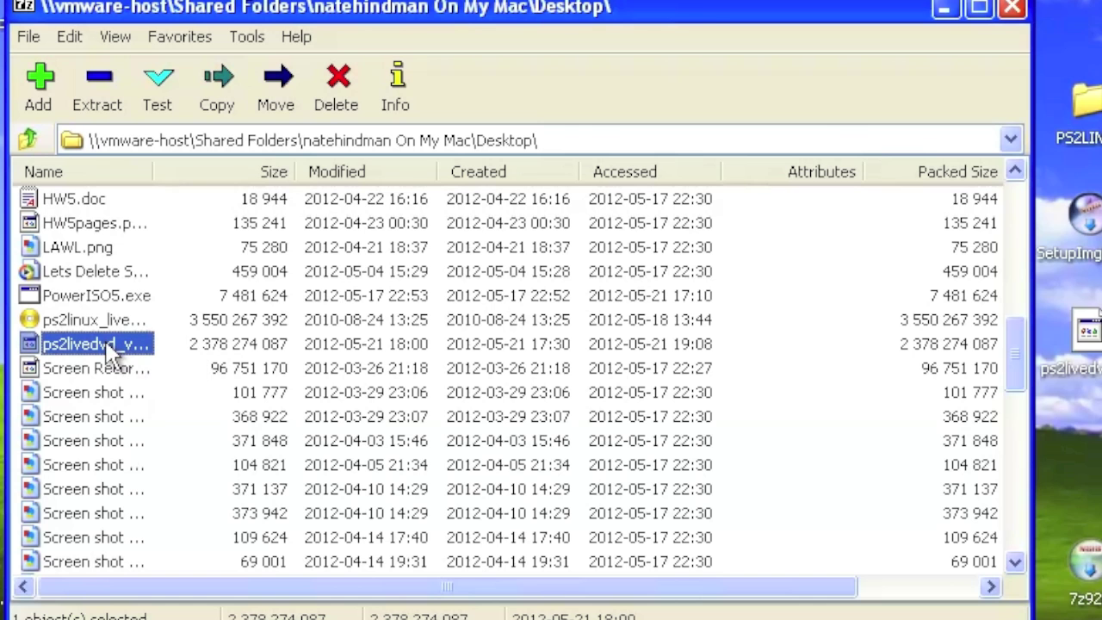
- Open the ps2livedvd_v2.7z archive and its ps2linux_live folder
{"action": "double_click", "coordinate": [111, 348]}
{"action": "left_click", "coordinate": [112, 205]}
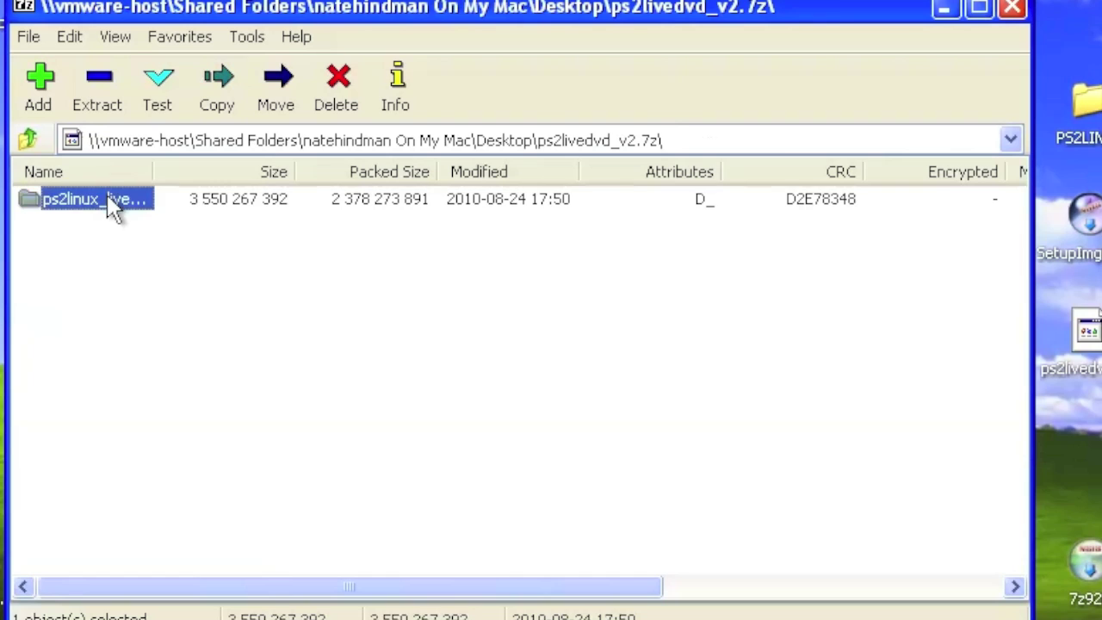
{"action": "double_click", "coordinate": [112, 205]}
- Extract ps2linux_live_v2.iso into the Desktop\PS2LINUX folder
{"action": "left_click", "coordinate": [100, 104]}
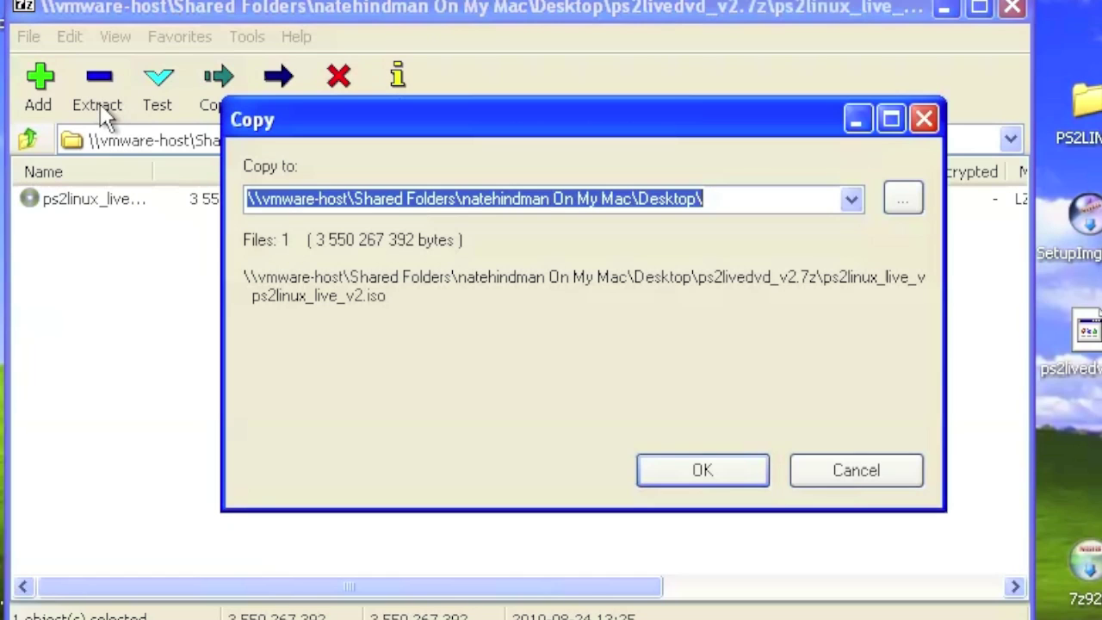
{"action": "left_click", "coordinate": [906, 201]}
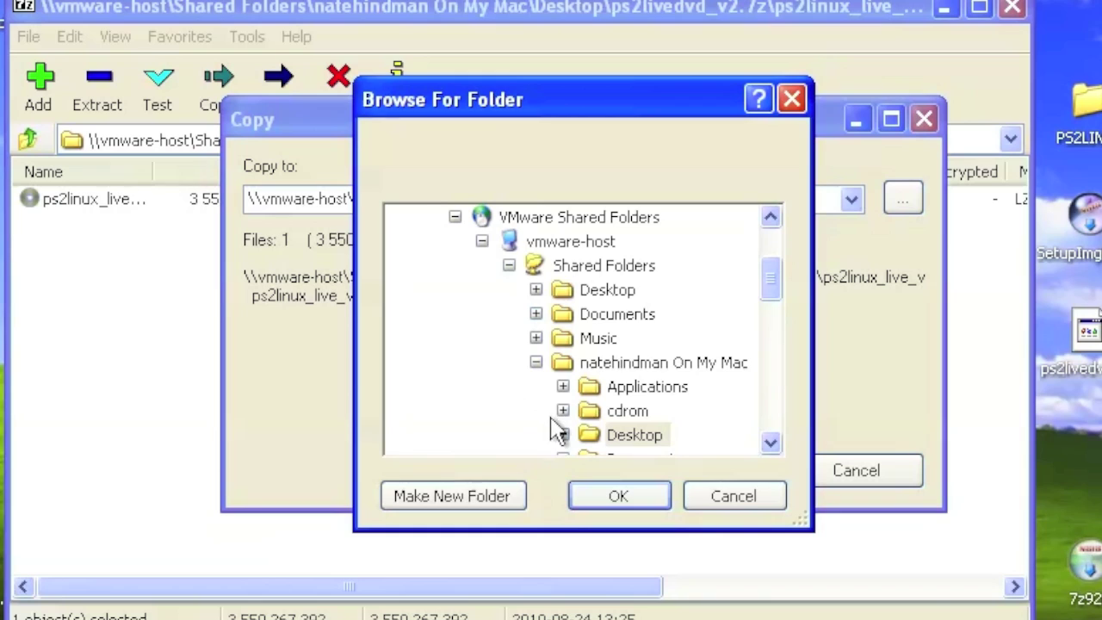
{"action": "left_click", "coordinate": [564, 435]}
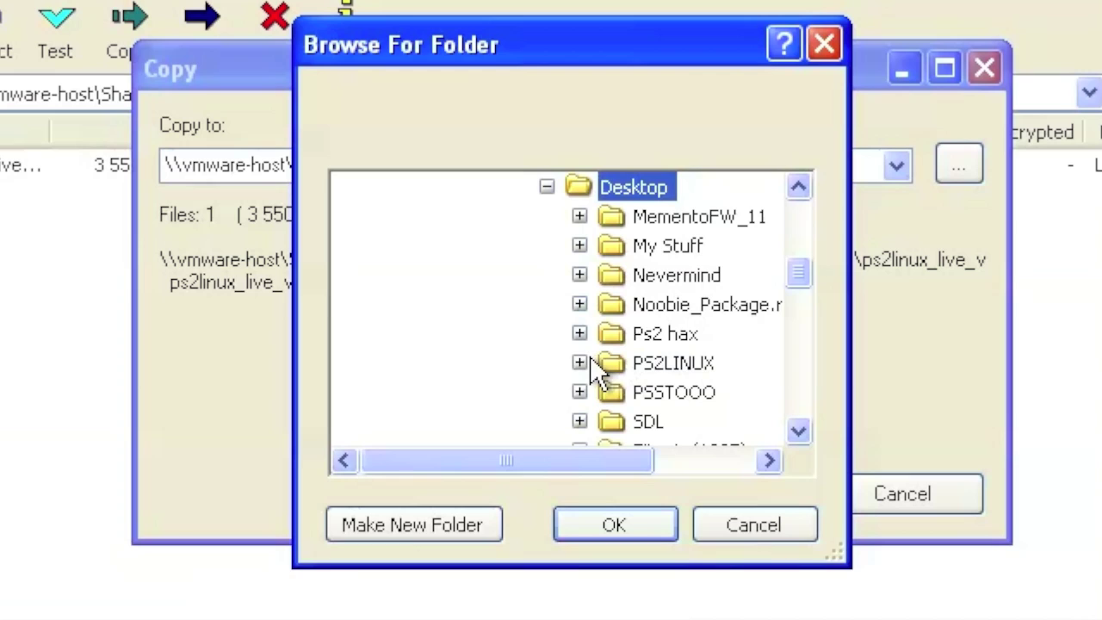
{"action": "left_click", "coordinate": [581, 363]}
{"action": "left_click", "coordinate": [668, 363]}
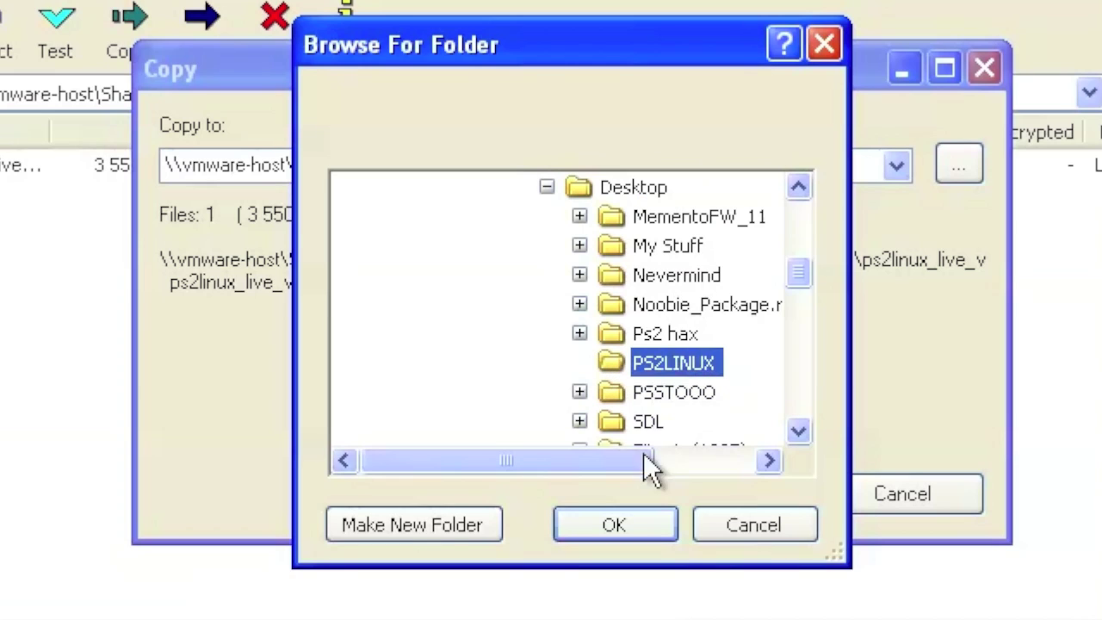
{"action": "left_click", "coordinate": [636, 523]}
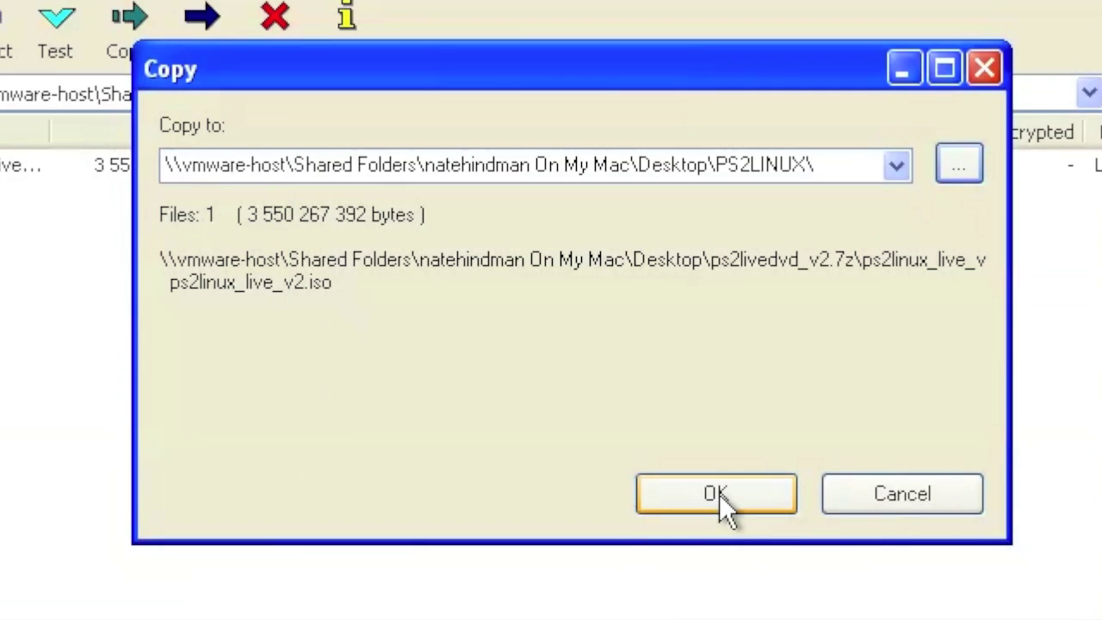
{"action": "left_click", "coordinate": [716, 494]}
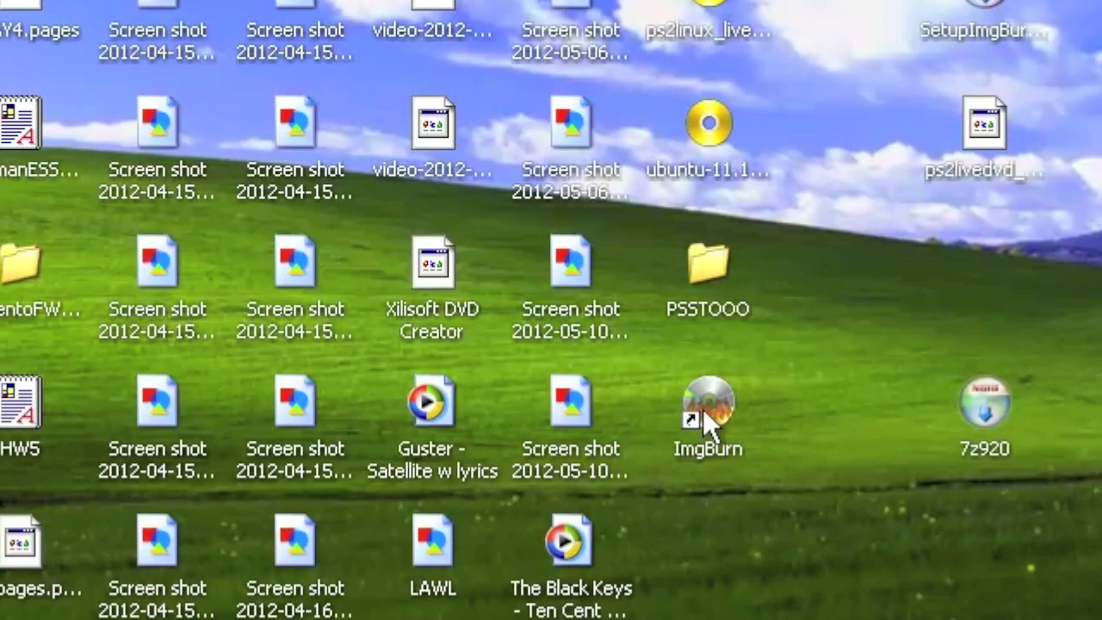
- Launch ImgBurn and choose 'Write image file to disc' mode
{"action": "double_click", "coordinate": [705, 411]}
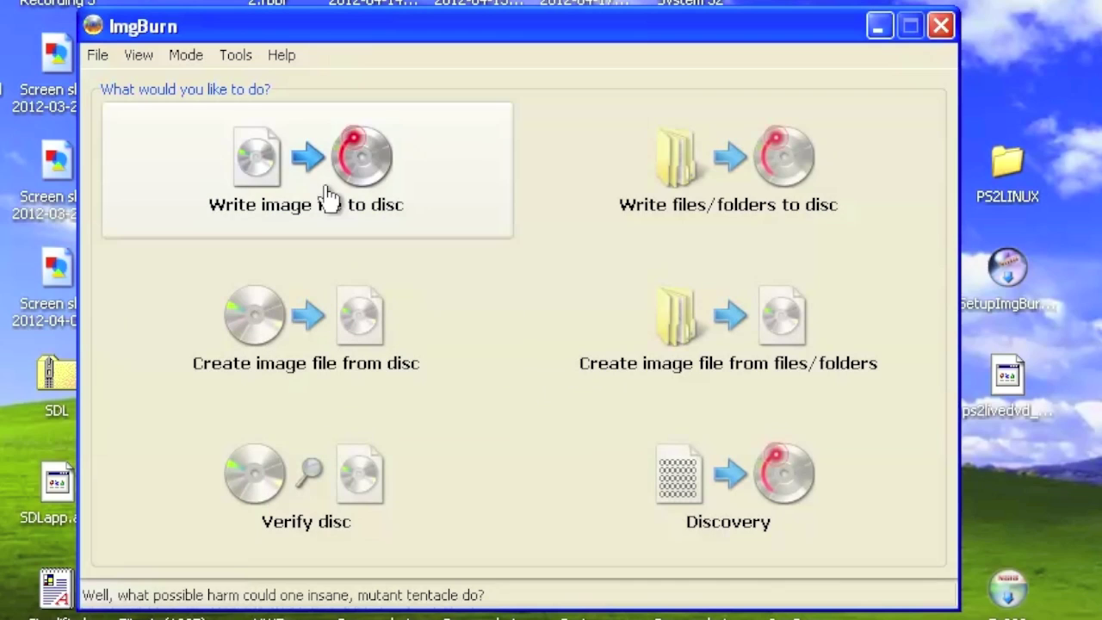
{"action": "left_click", "coordinate": [328, 191]}
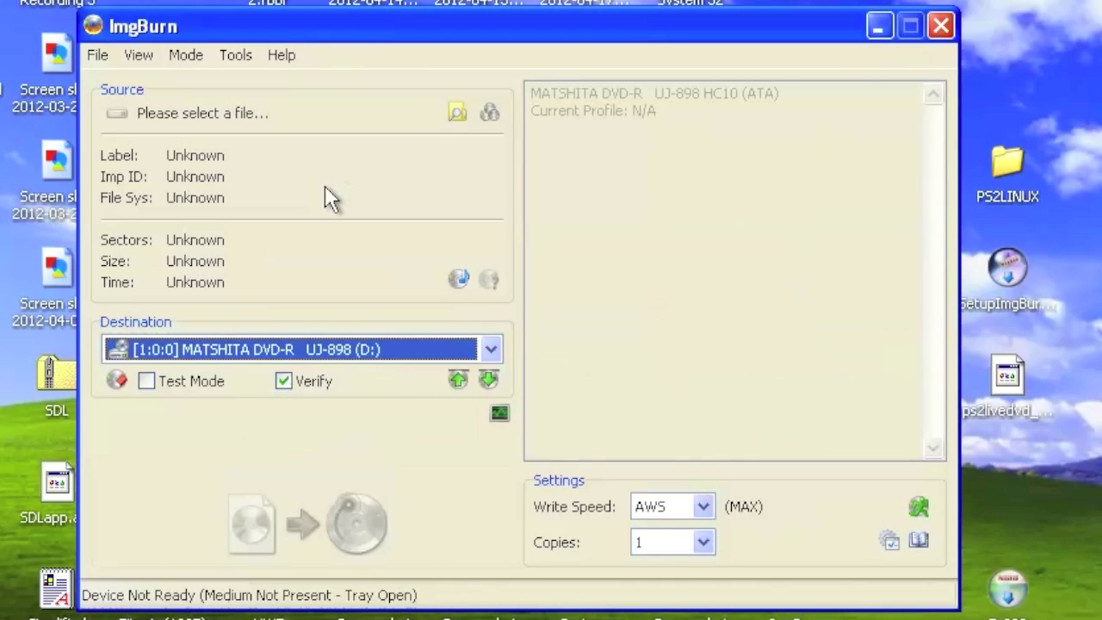
- Load ps2linux_live_v2.iso from Desktop\PS2LINUX as ImgBurn's source image
{"action": "left_click", "coordinate": [97, 55]}
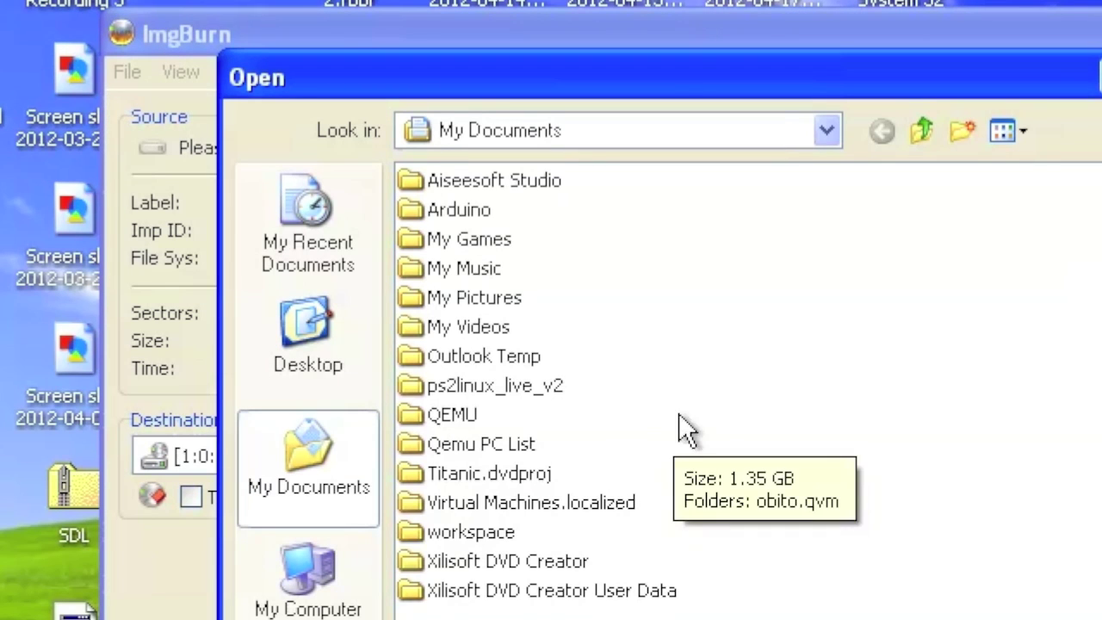
{"action": "left_click", "coordinate": [825, 130]}
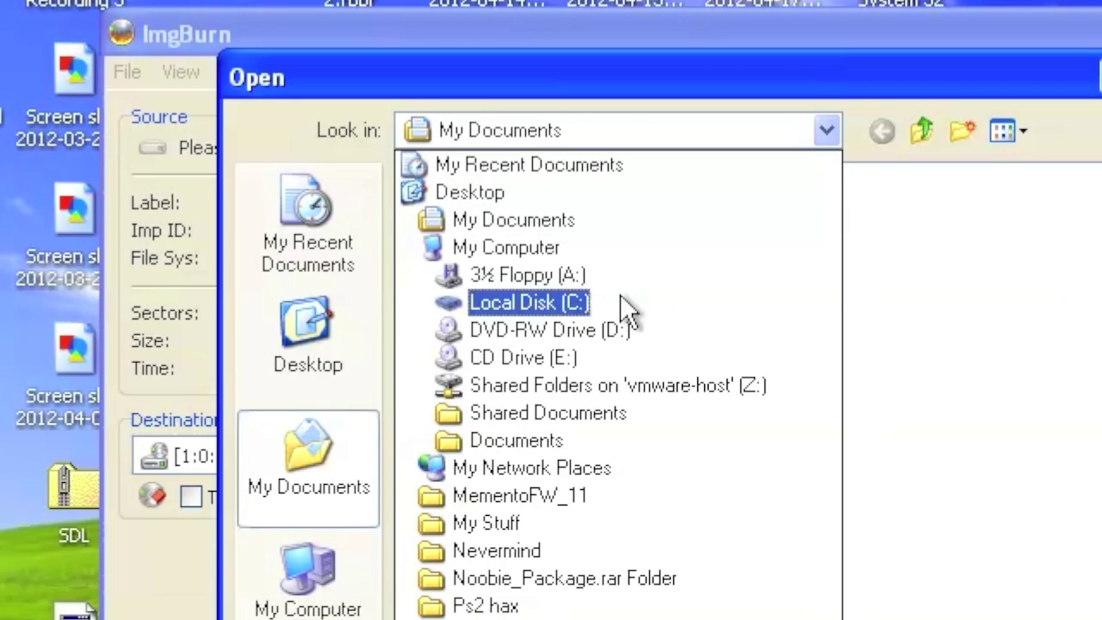
{"action": "left_click", "coordinate": [572, 197]}
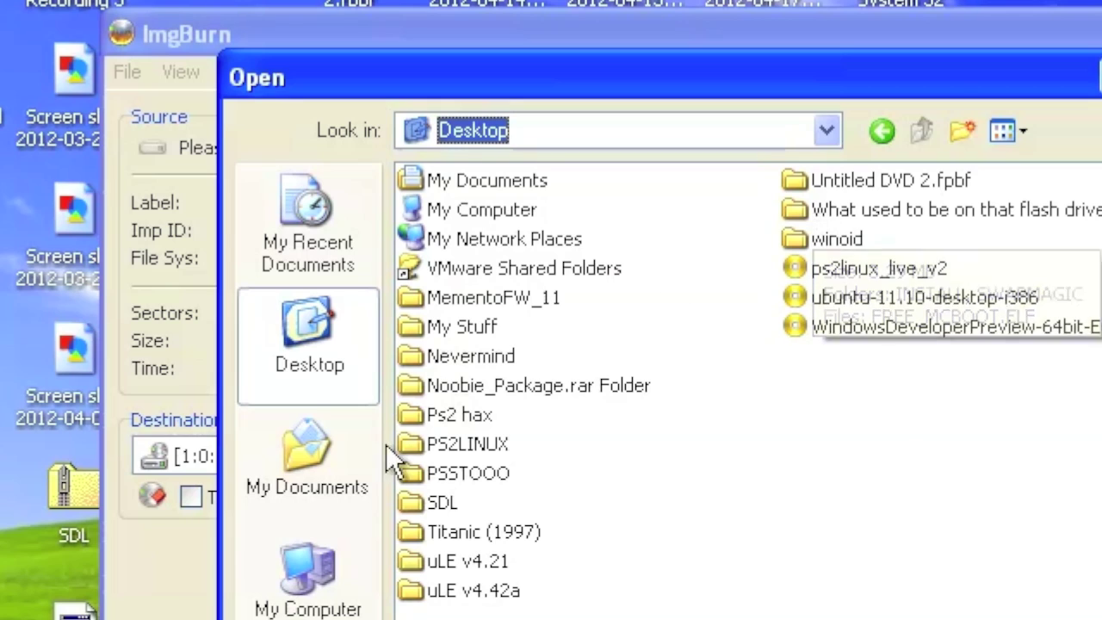
{"action": "double_click", "coordinate": [465, 443]}
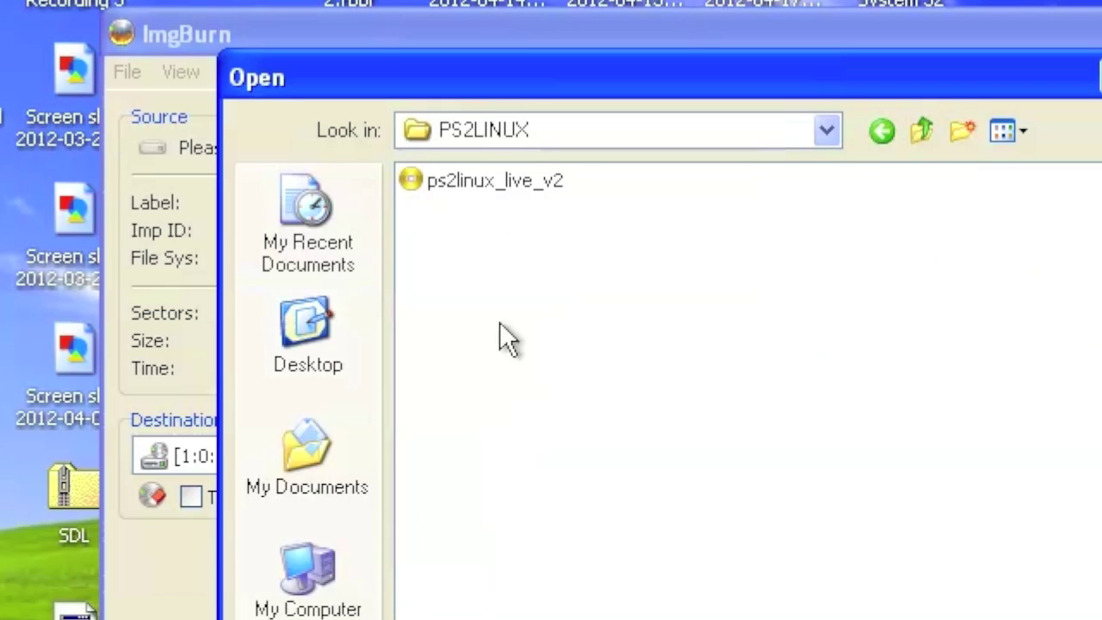
{"action": "left_click", "coordinate": [493, 190]}
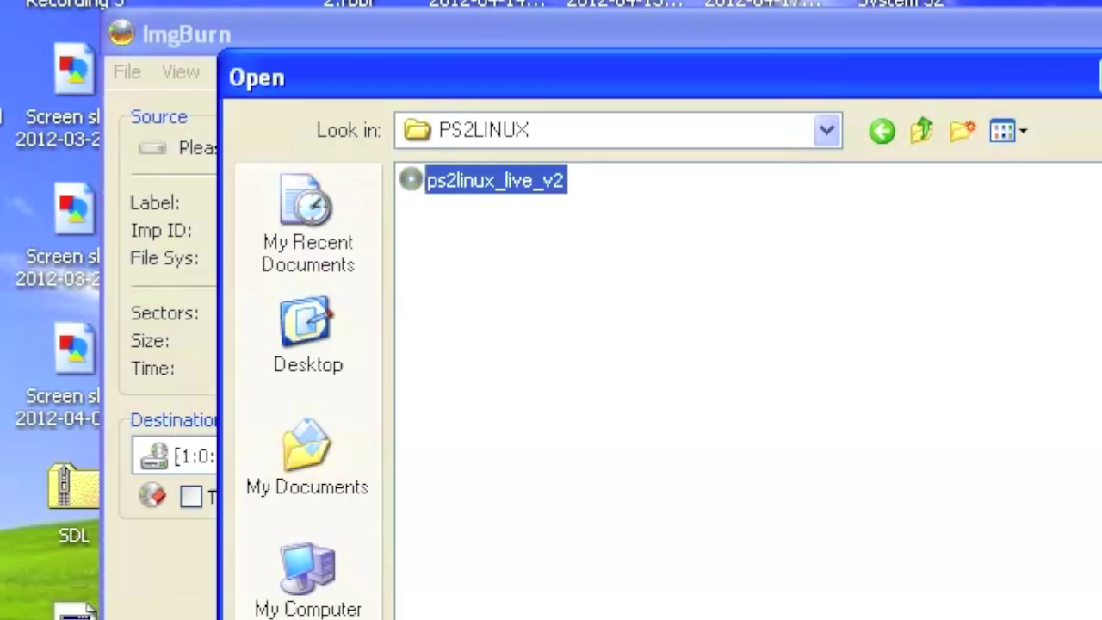
{"action": "left_click", "coordinate": [772, 517]}
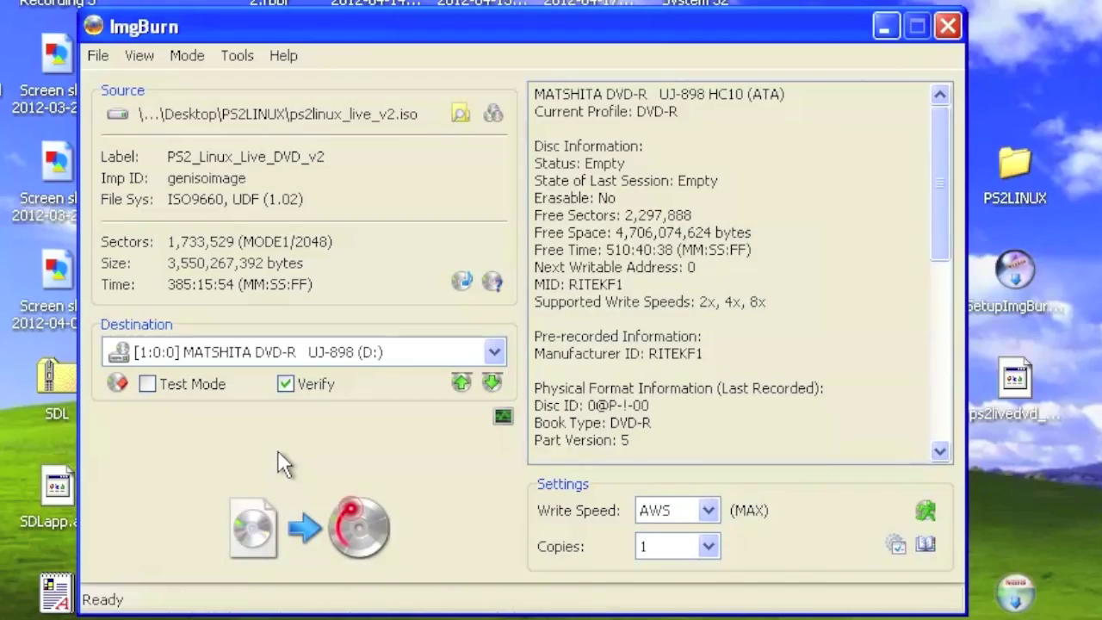
- Burn the image to the DVD-R, acknowledge the tray warning, and skip verification
{"action": "left_click", "coordinate": [312, 534]}
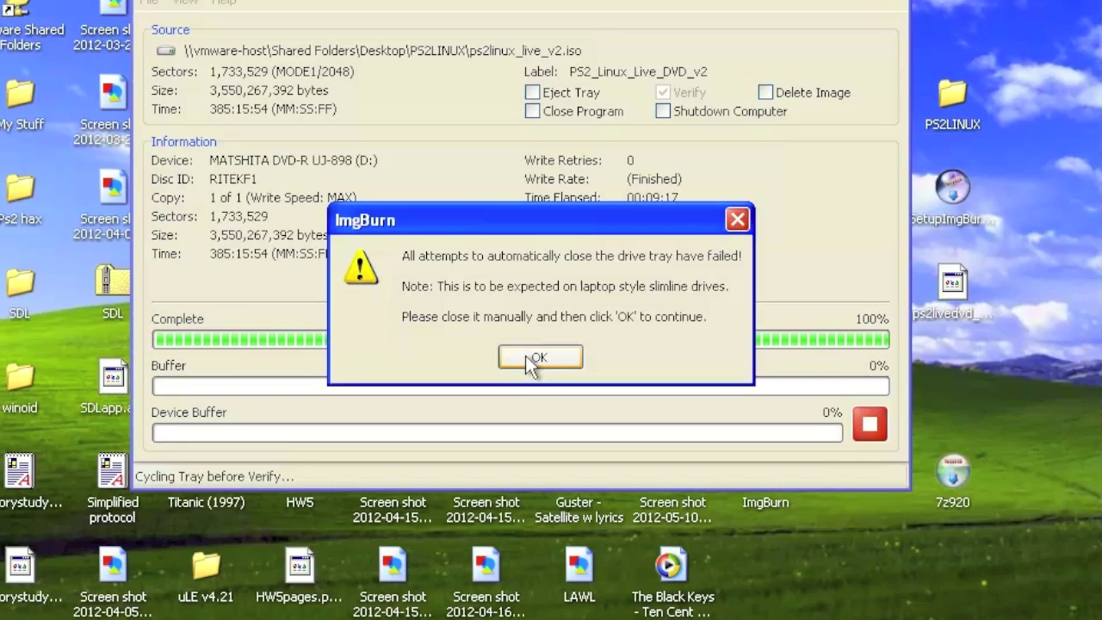
{"action": "left_click", "coordinate": [527, 358]}
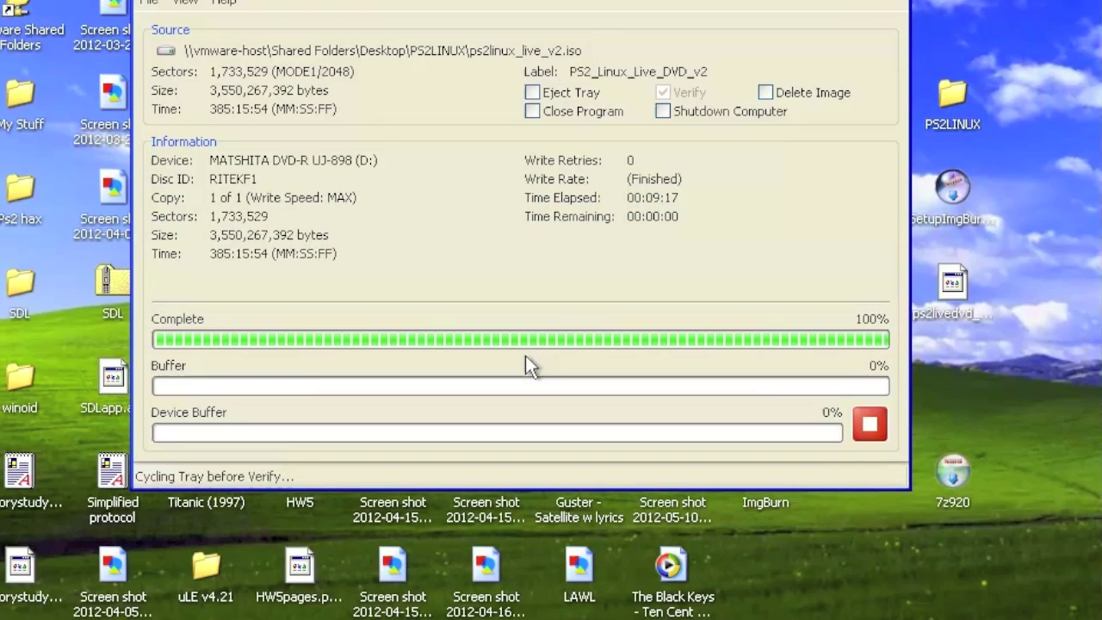
{"action": "left_click", "coordinate": [891, 6]}
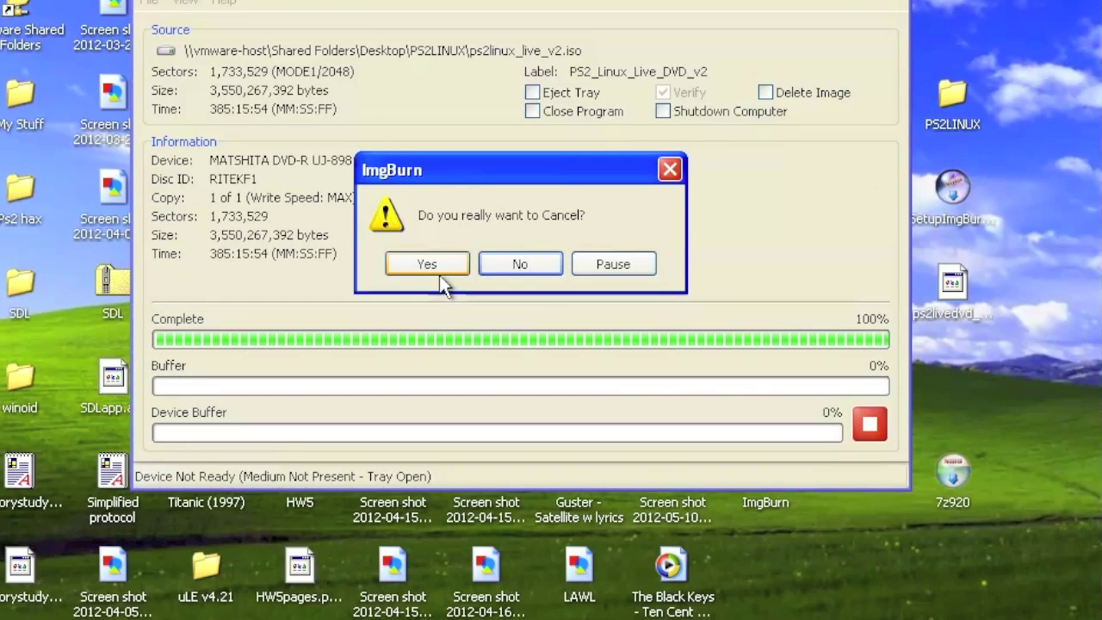
{"action": "left_click", "coordinate": [439, 274]}
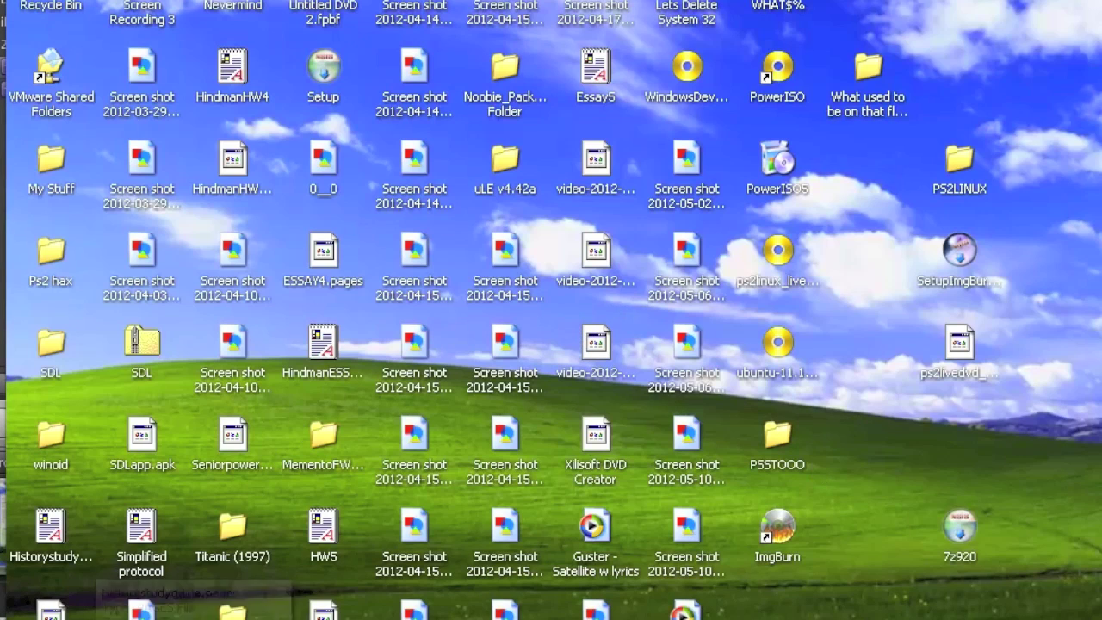
- Launch PowerISO from the Start menu
{"action": "key", "text": "super"}
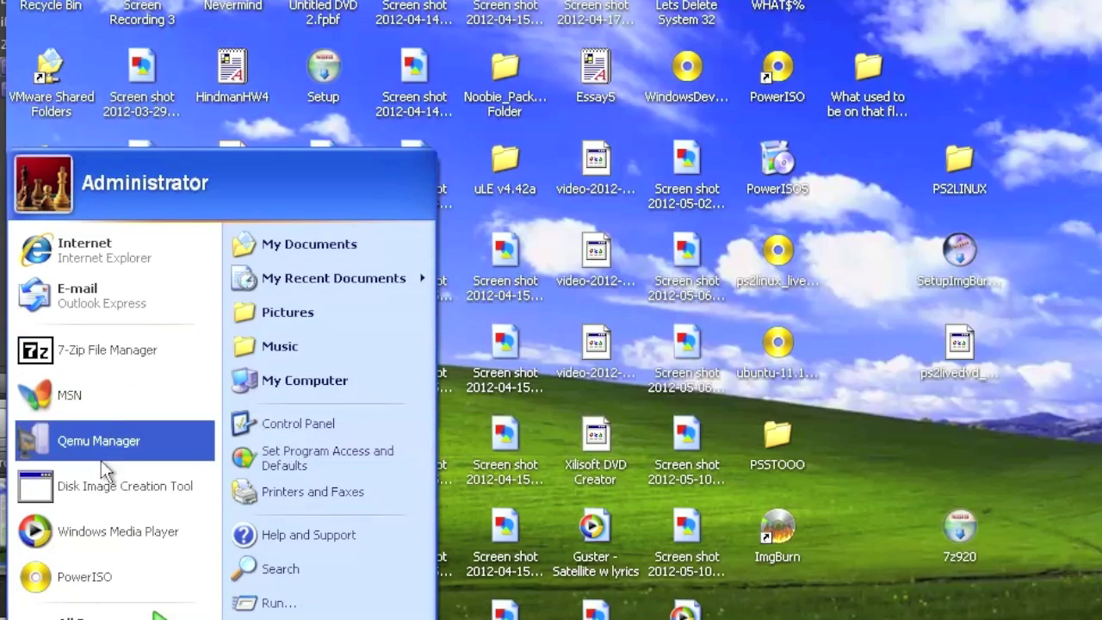
{"action": "left_click", "coordinate": [86, 575]}
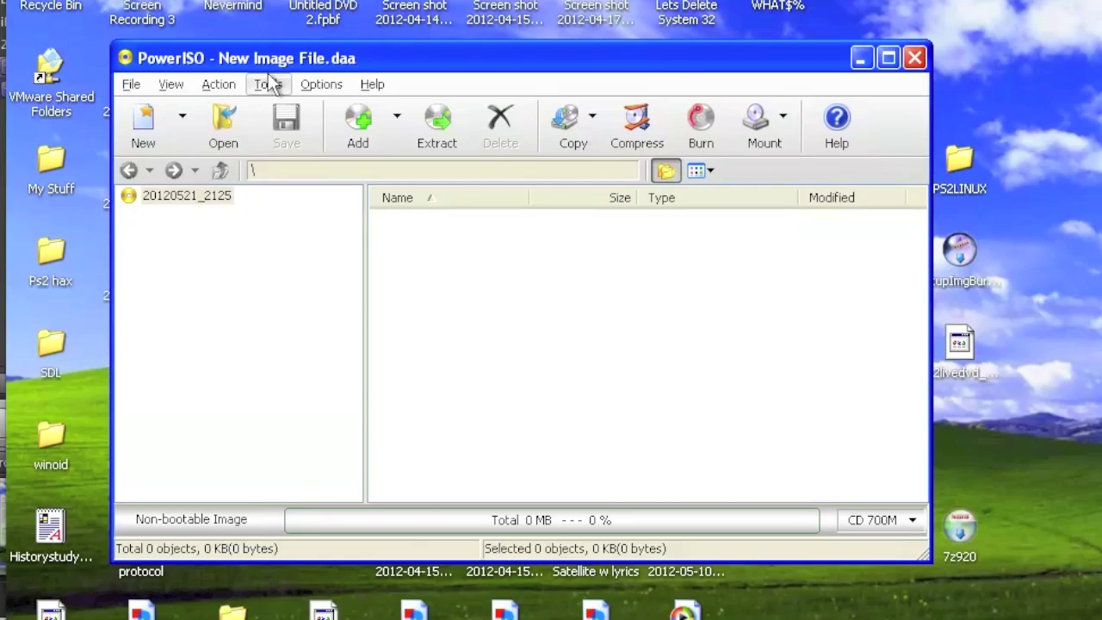
{"action": "left_click_drag", "start_coordinate": [280, 57], "coordinate": [223, 49]}
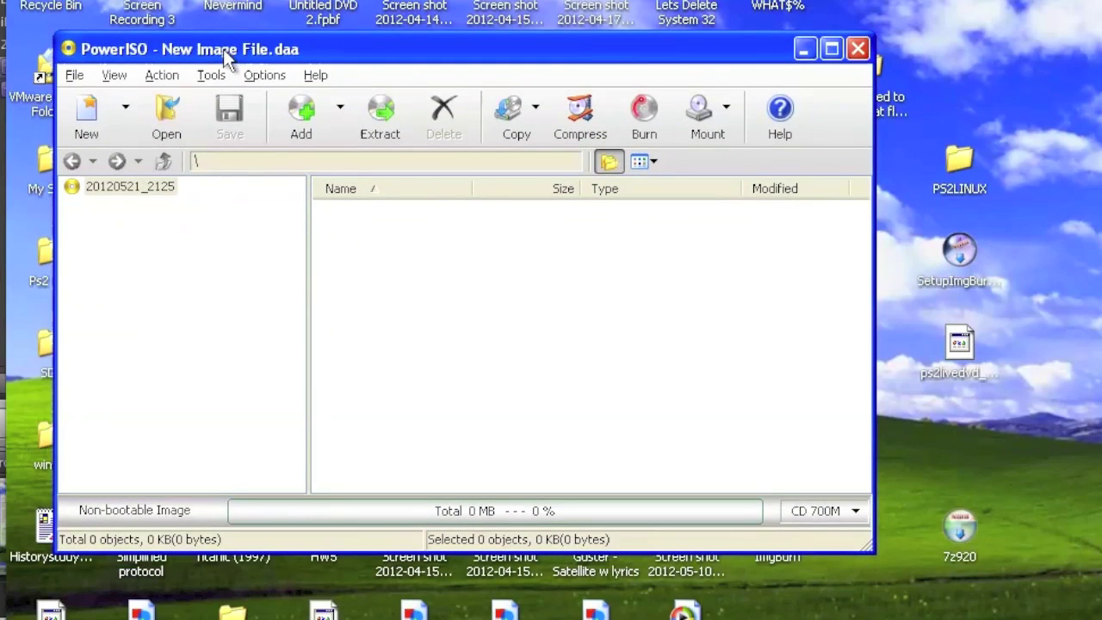
- Drag ps2linux_live_v2.iso from the PS2LINUX folder into PowerISO and open the image
{"action": "double_click", "coordinate": [960, 160]}
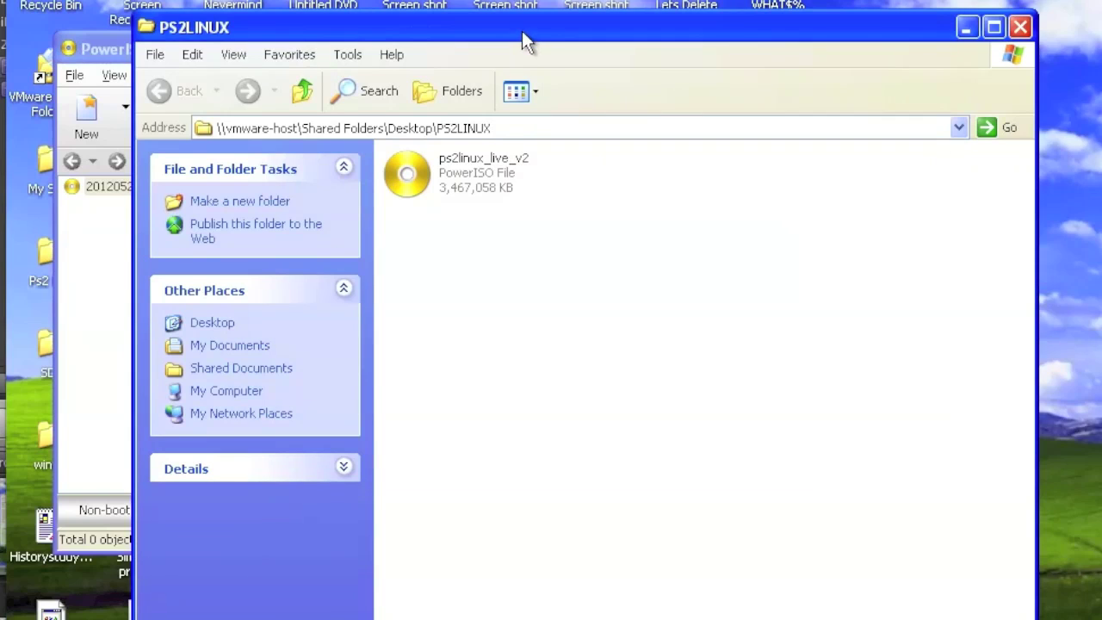
{"action": "left_click_drag", "start_coordinate": [521, 31], "coordinate": [840, 264]}
{"action": "left_click_drag", "start_coordinate": [718, 417], "coordinate": [376, 293]}
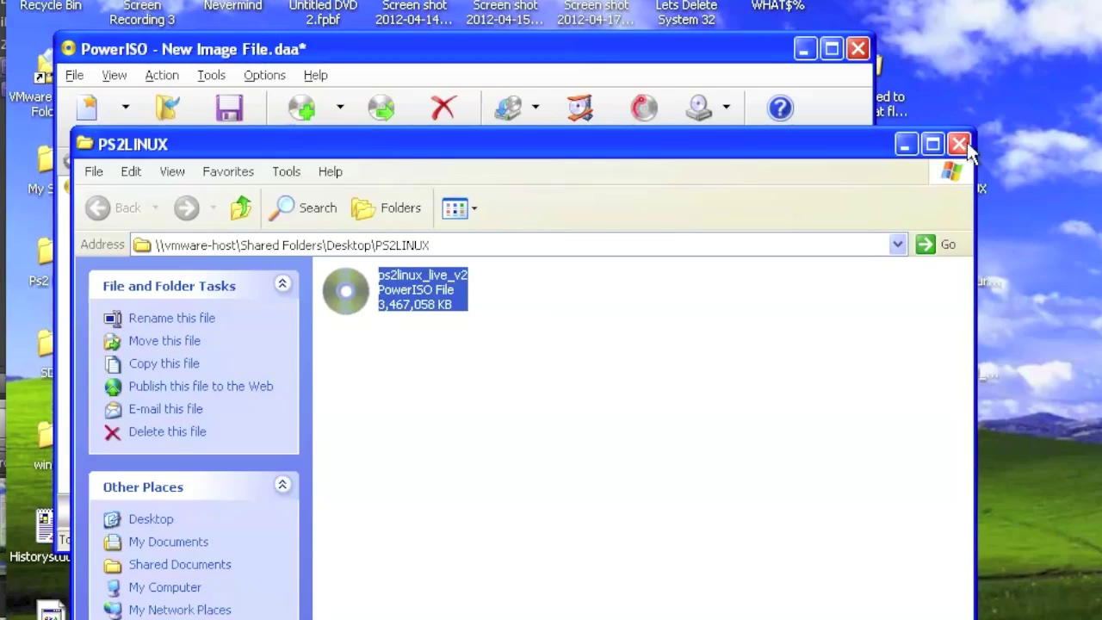
{"action": "left_click", "coordinate": [959, 145]}
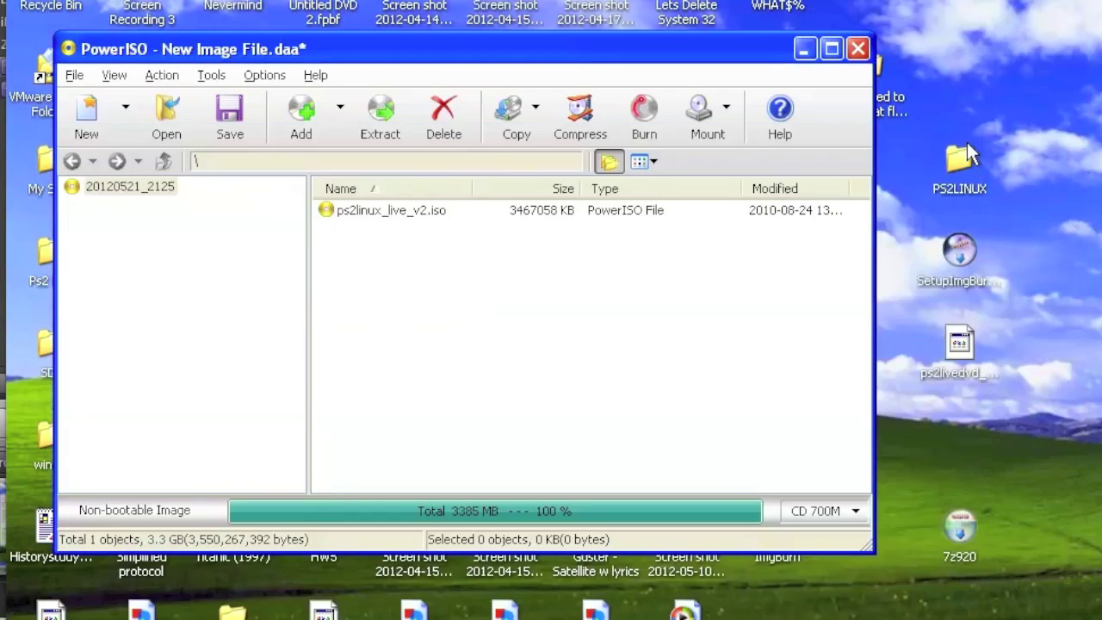
{"action": "left_click", "coordinate": [557, 261]}
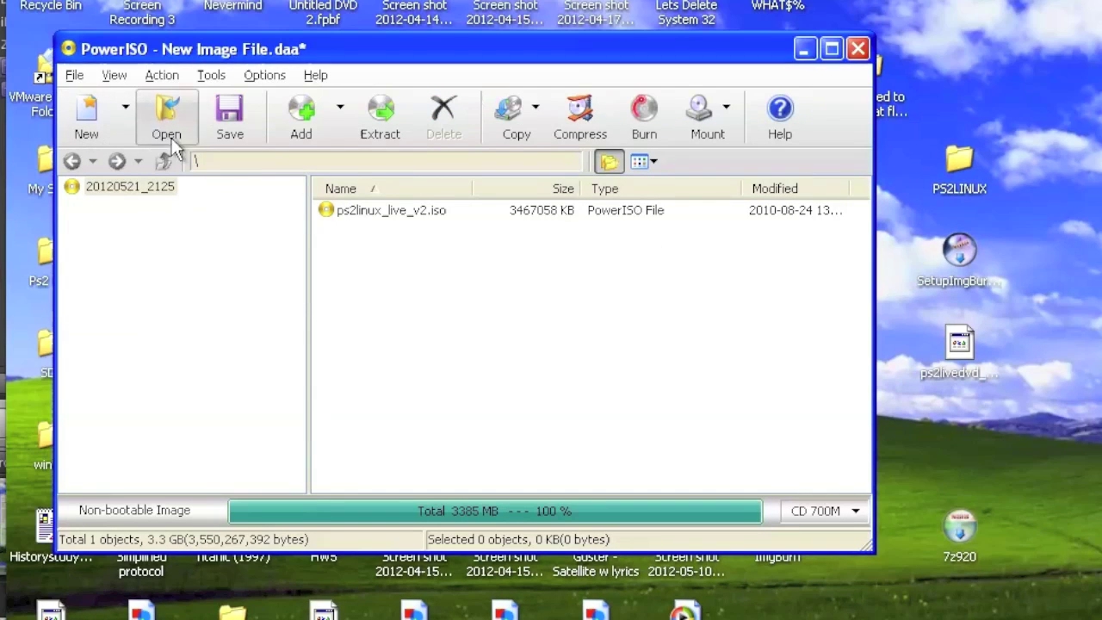
{"action": "double_click", "coordinate": [396, 213]}
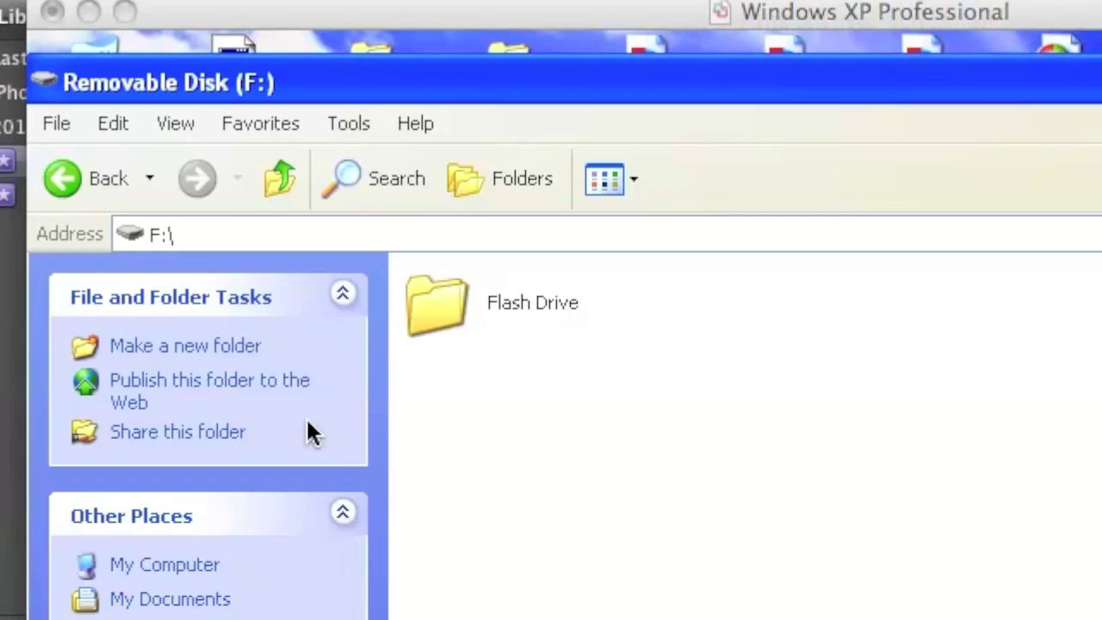
- Cut all ten items in F:\Flash Drive and paste them into the root of F:
{"action": "left_click", "coordinate": [609, 510]}
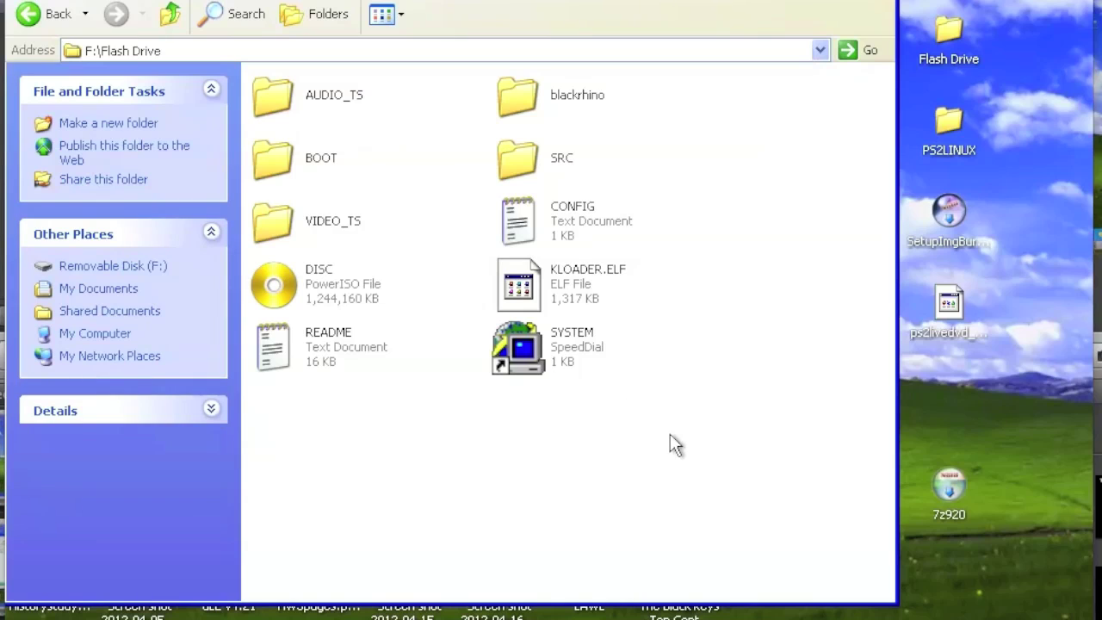
{"action": "left_click_drag", "start_coordinate": [670, 434], "coordinate": [312, 86]}
{"action": "right_click", "coordinate": [324, 95]}
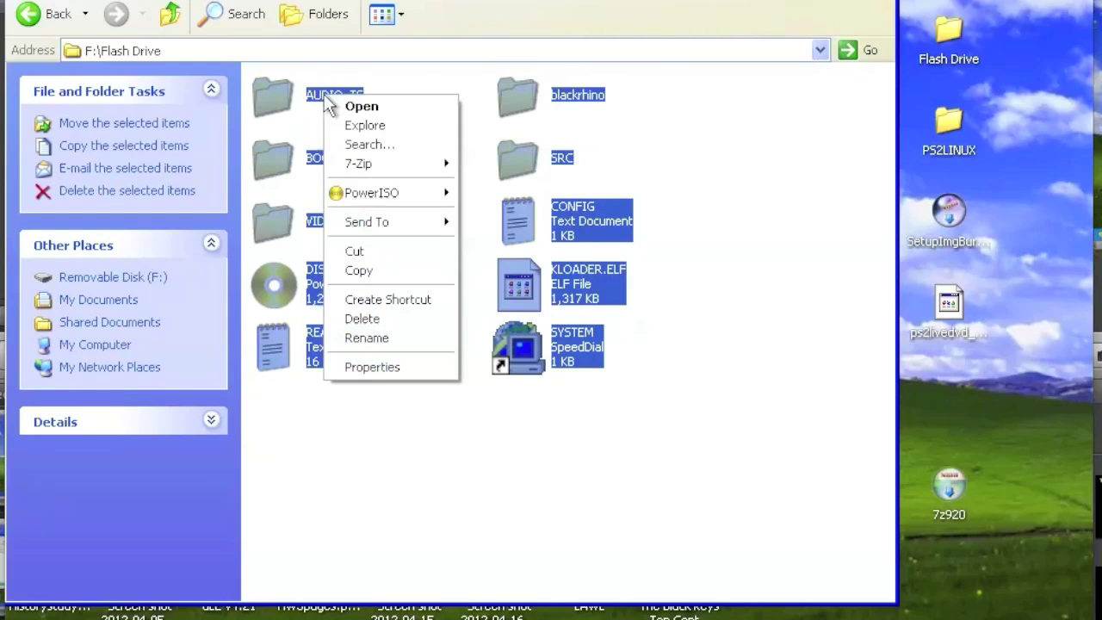
{"action": "left_click", "coordinate": [370, 255]}
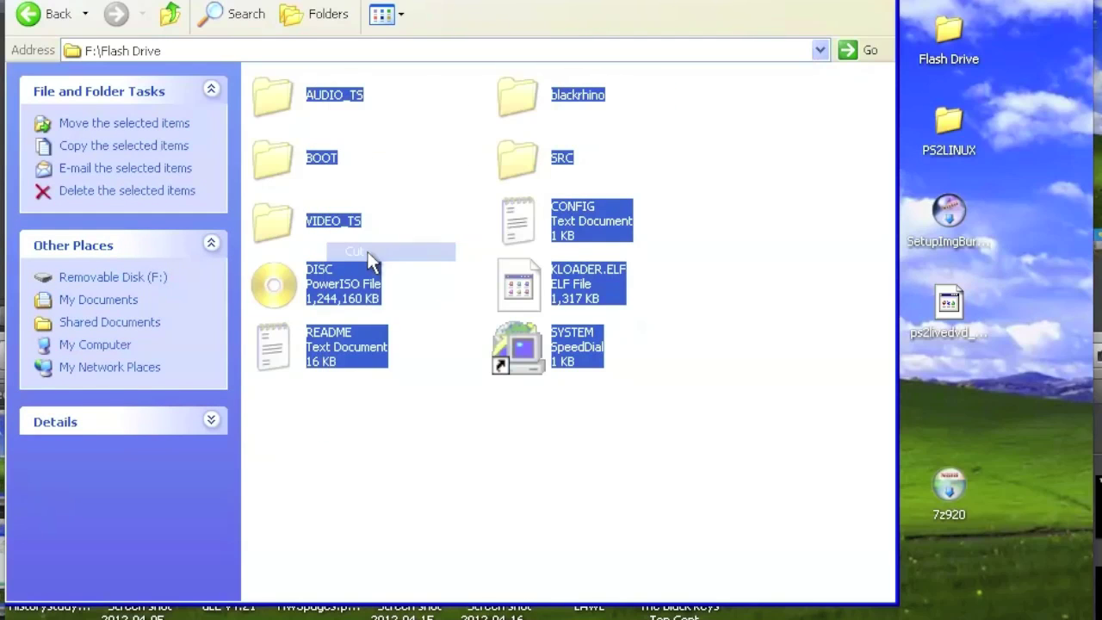
{"action": "left_click", "coordinate": [53, 10]}
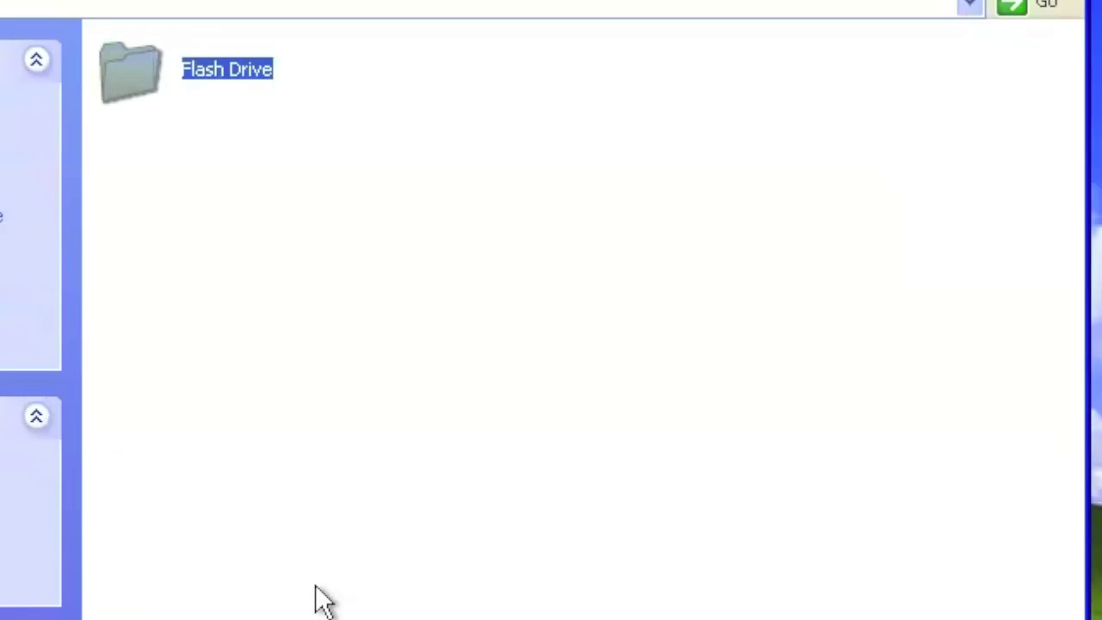
{"action": "right_click", "coordinate": [329, 446]}
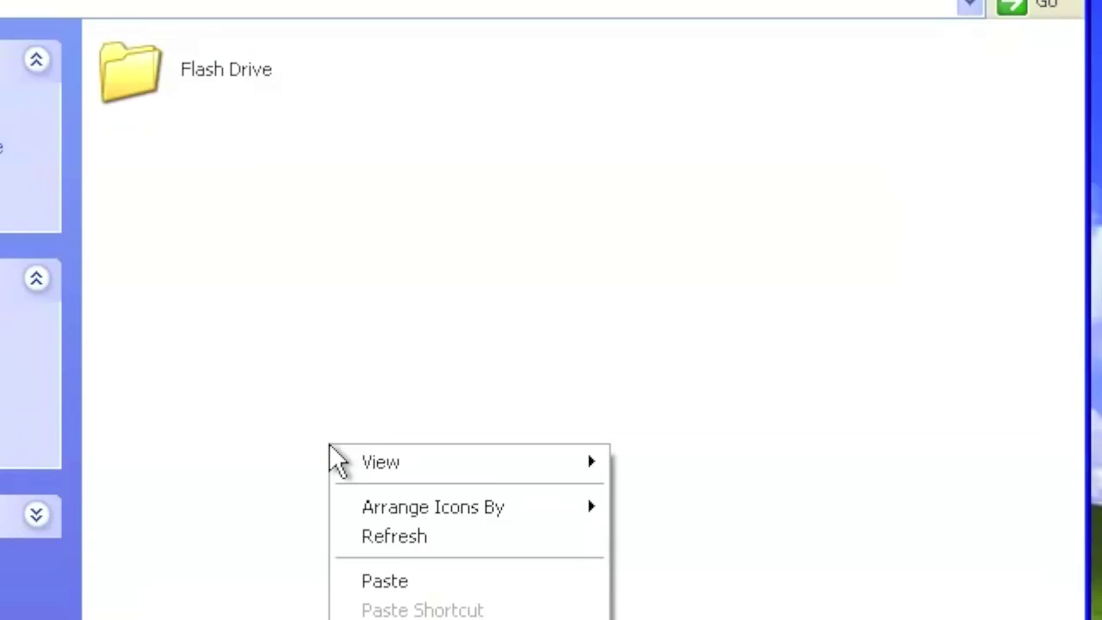
{"action": "left_click", "coordinate": [388, 583]}
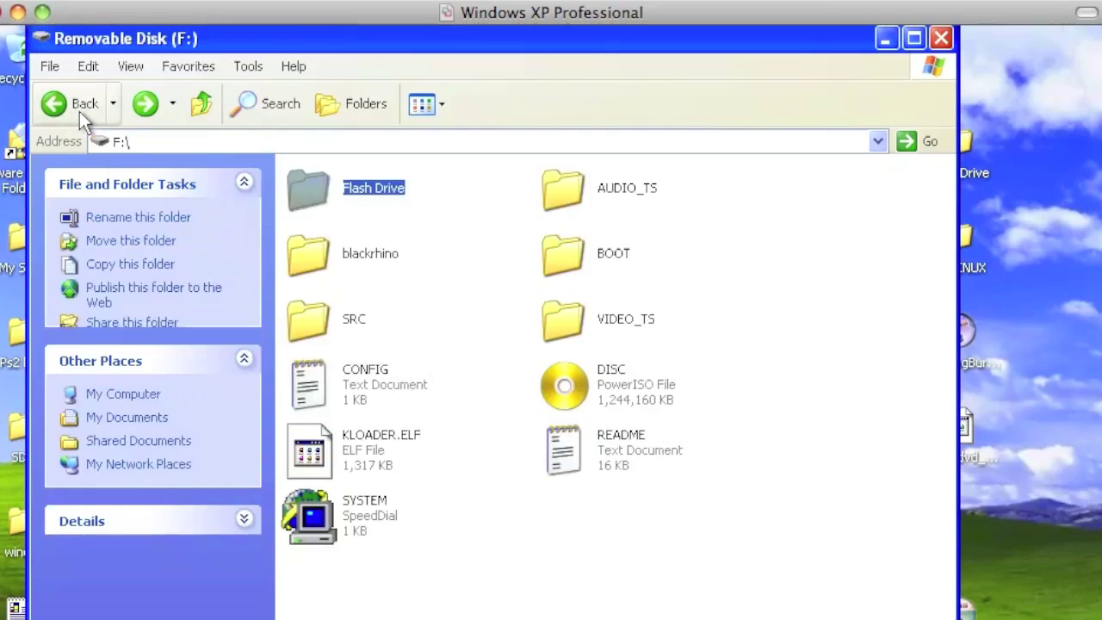
- Delete the empty Flash Drive folder from Removable Disk (F:)
{"action": "left_click", "coordinate": [470, 591]}
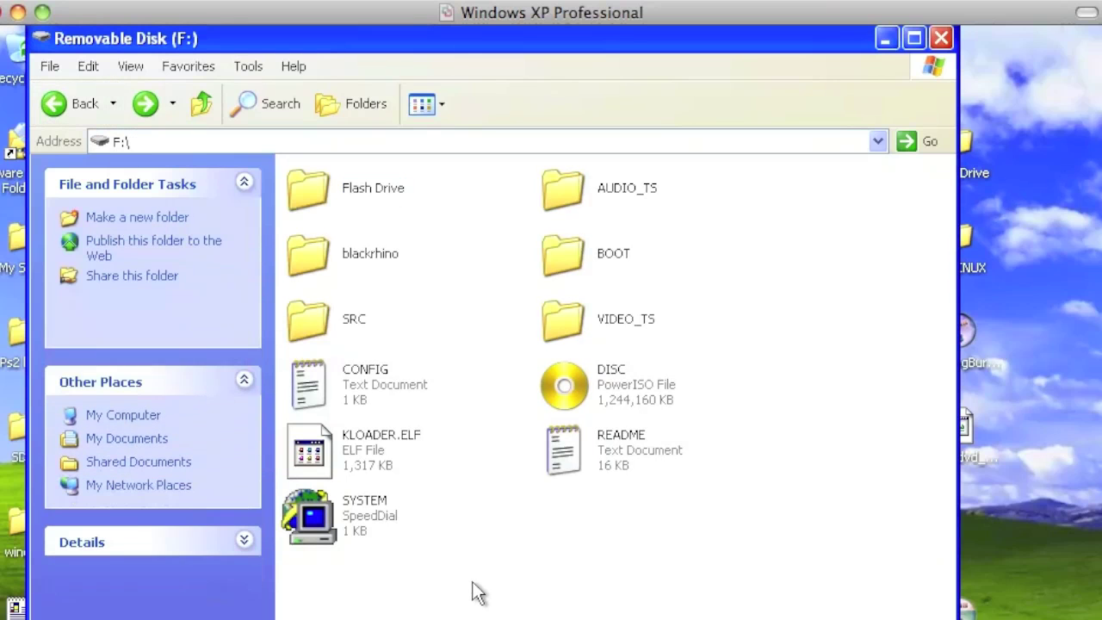
{"action": "left_click", "coordinate": [316, 187]}
{"action": "right_click", "coordinate": [317, 190]}
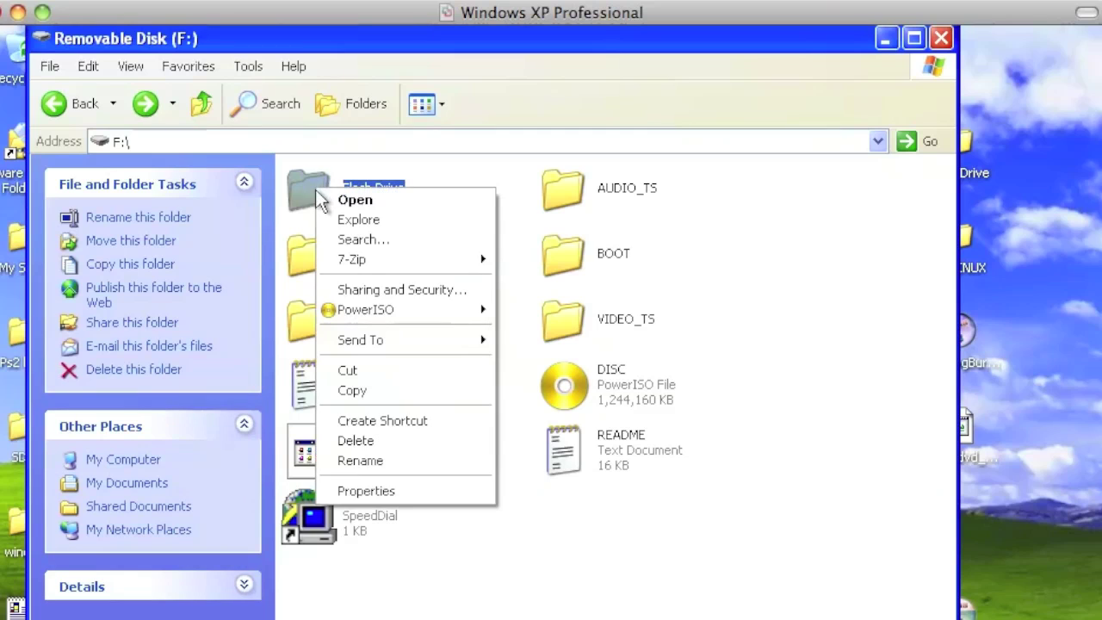
{"action": "left_click", "coordinate": [362, 440]}
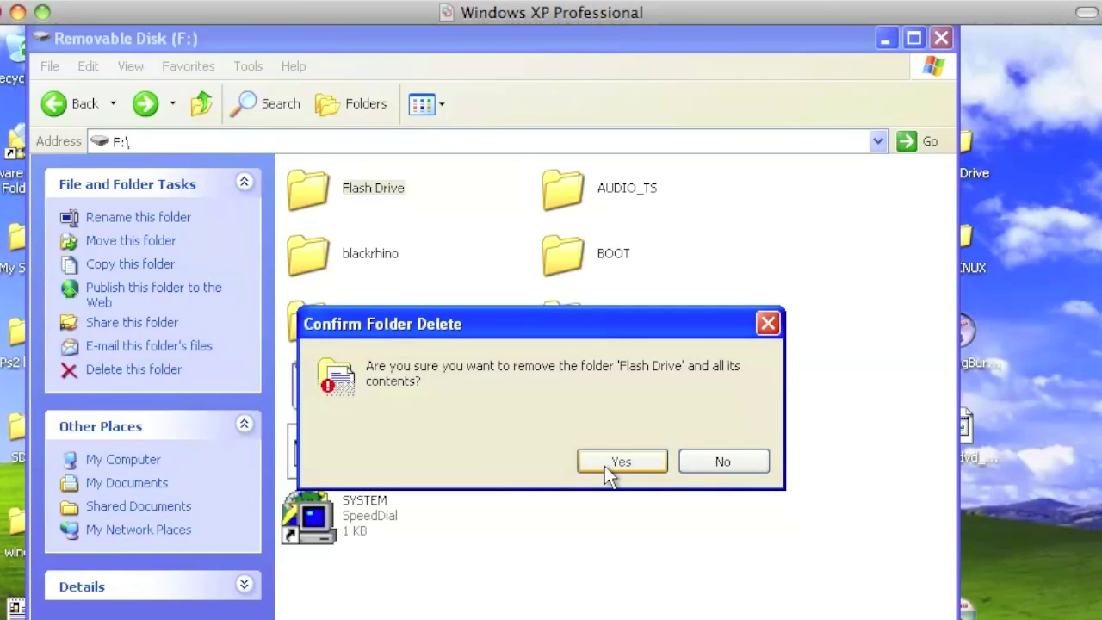
{"action": "left_click", "coordinate": [605, 466]}
- Check each remaining item on F:, from AUDIO_TS and BOOT through KLOADER.ELF to blackrhino
{"action": "left_click", "coordinate": [316, 205]}
{"action": "left_click", "coordinate": [319, 255]}
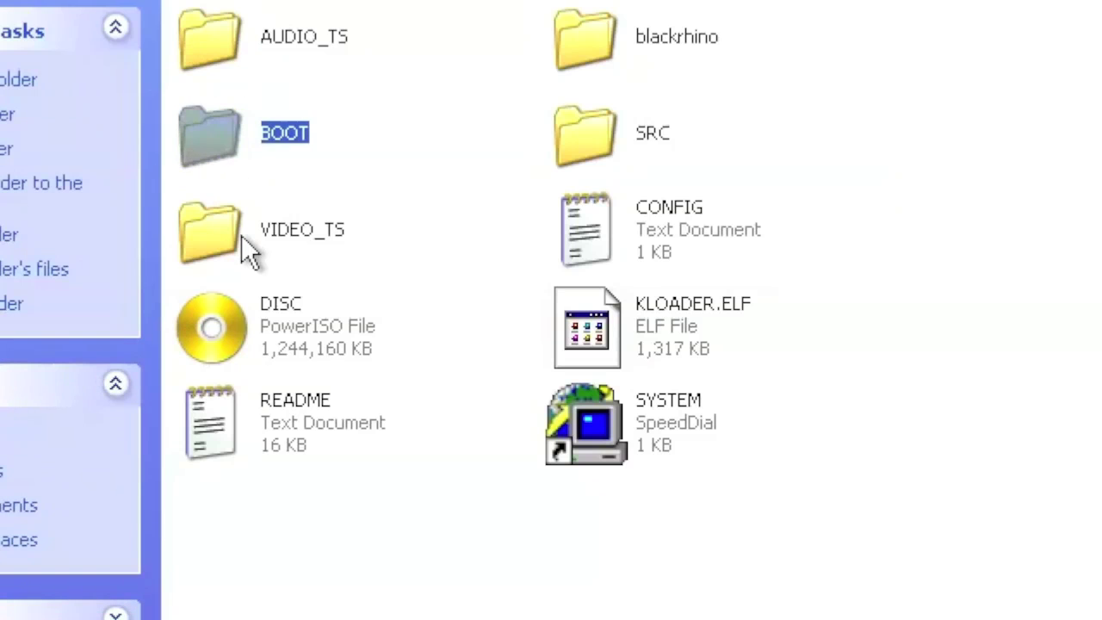
{"action": "left_click", "coordinate": [242, 238]}
{"action": "left_click", "coordinate": [288, 324]}
{"action": "left_click", "coordinate": [294, 402]}
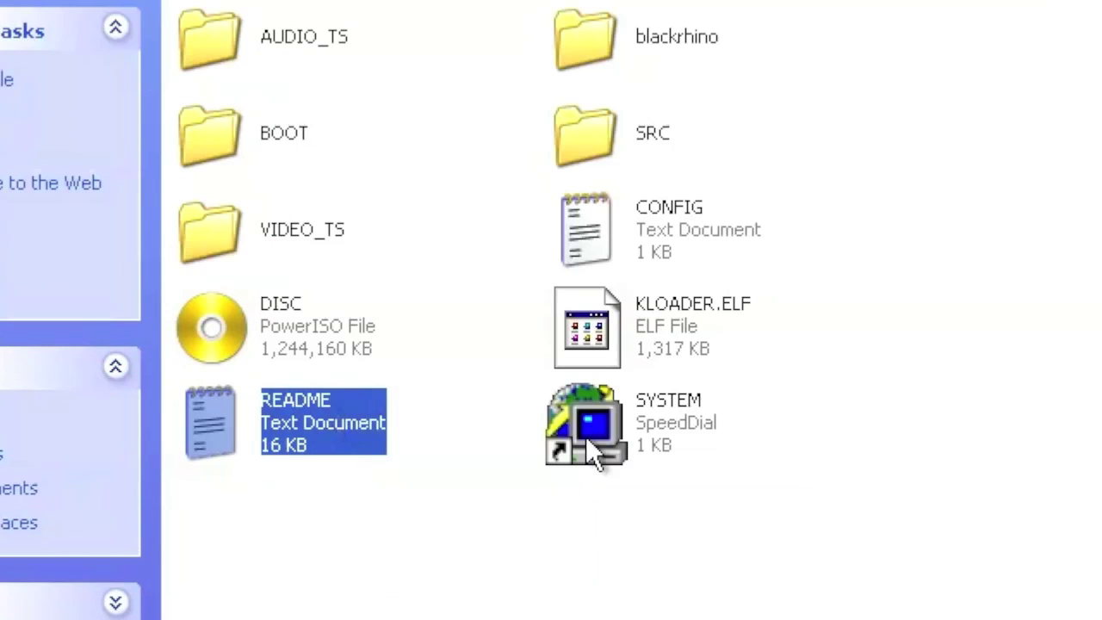
{"action": "left_click", "coordinate": [587, 431]}
{"action": "left_click", "coordinate": [634, 293]}
{"action": "left_click", "coordinate": [625, 206]}
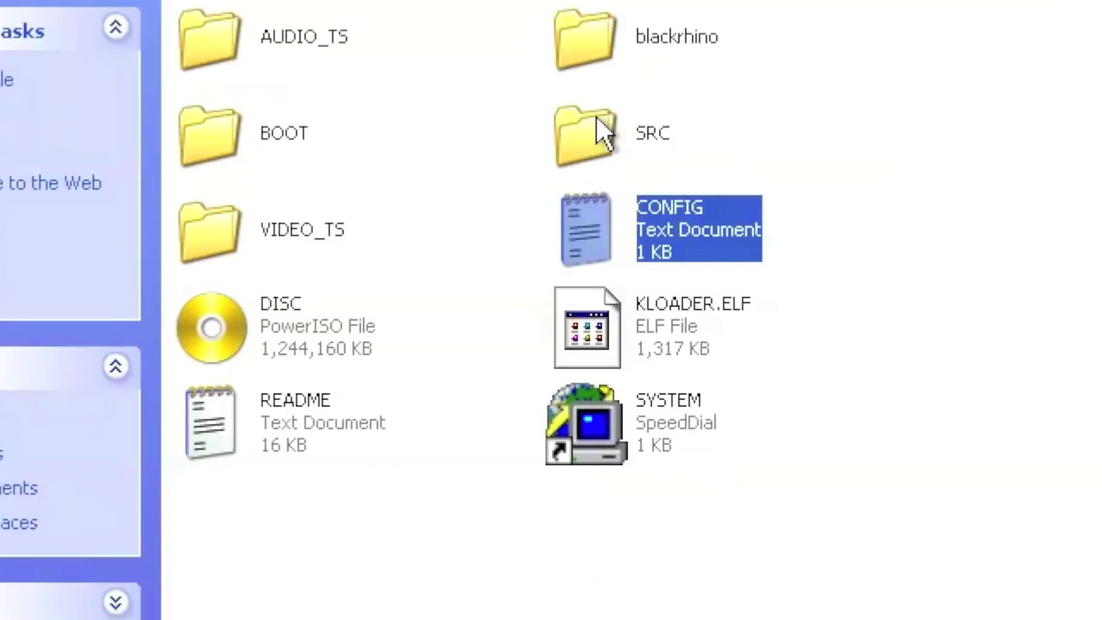
{"action": "left_click", "coordinate": [598, 129]}
{"action": "left_click", "coordinate": [586, 45]}
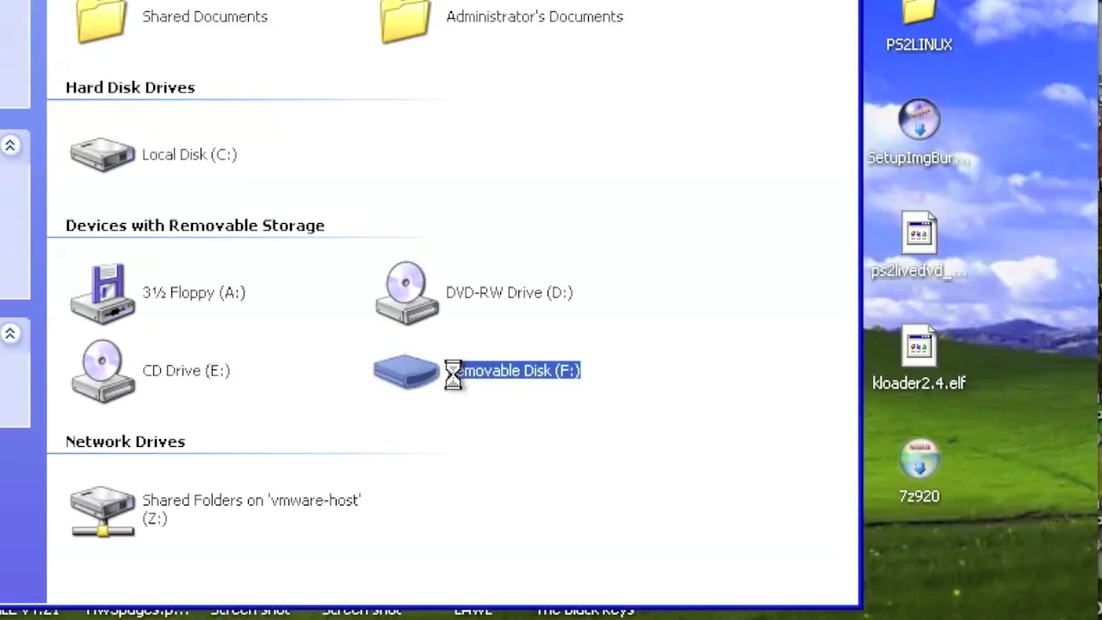
- Copy kloader2.4.elf from the desktop onto Removable Disk (F:)
{"action": "double_click", "coordinate": [459, 388]}
{"action": "left_click_drag", "start_coordinate": [928, 344], "coordinate": [603, 347]}
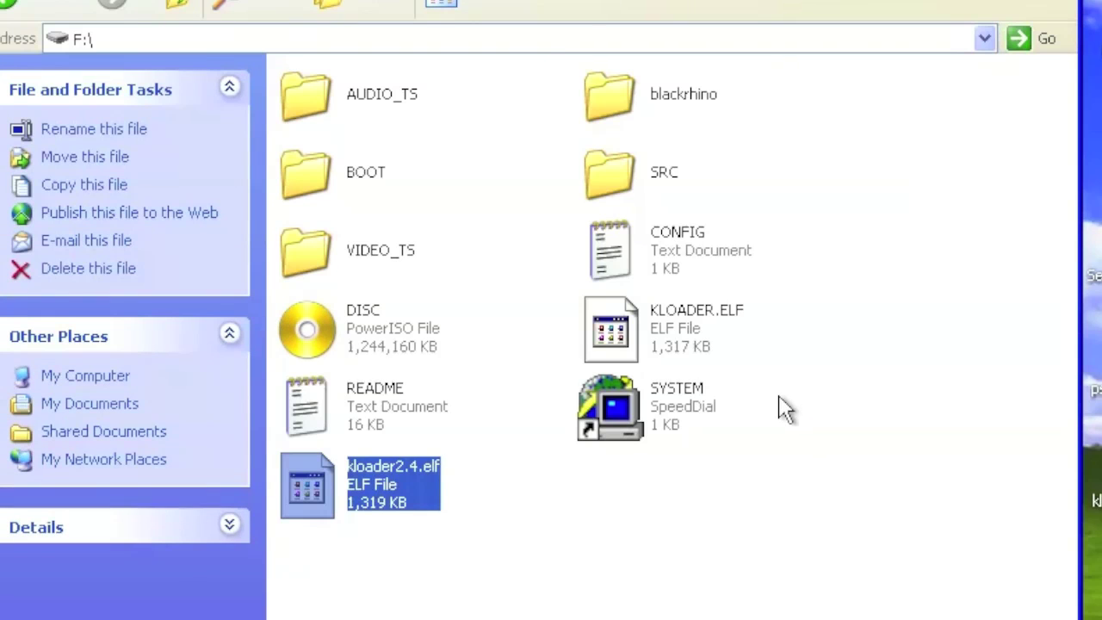
{"action": "left_click", "coordinate": [775, 541]}
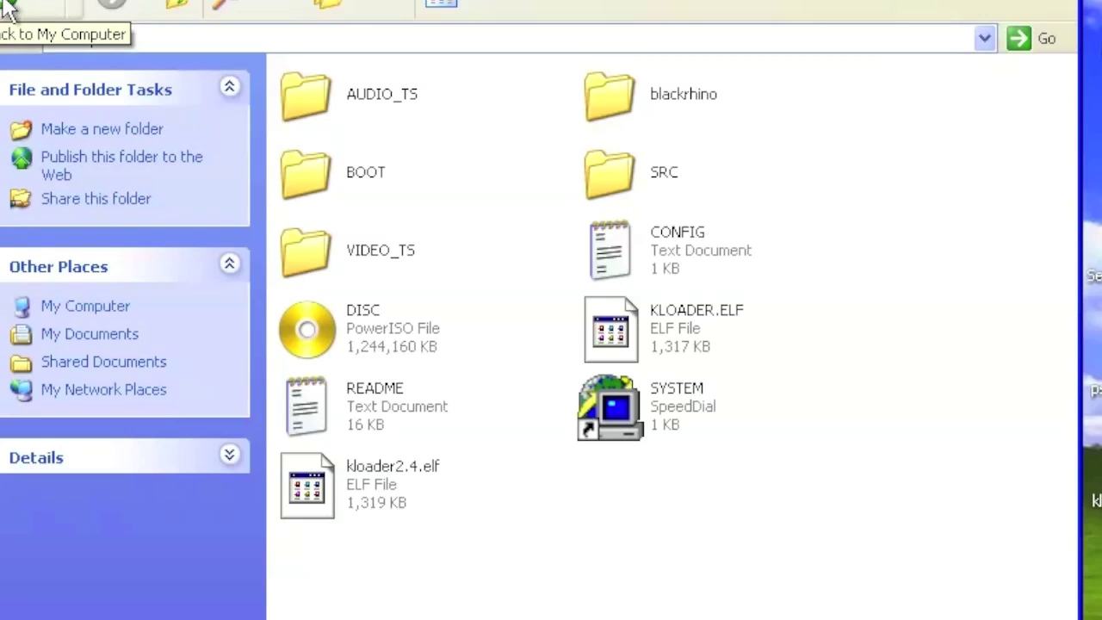
- Eject the Removable Disk (F:) flash drive from My Computer
{"action": "left_click", "coordinate": [6, 7]}
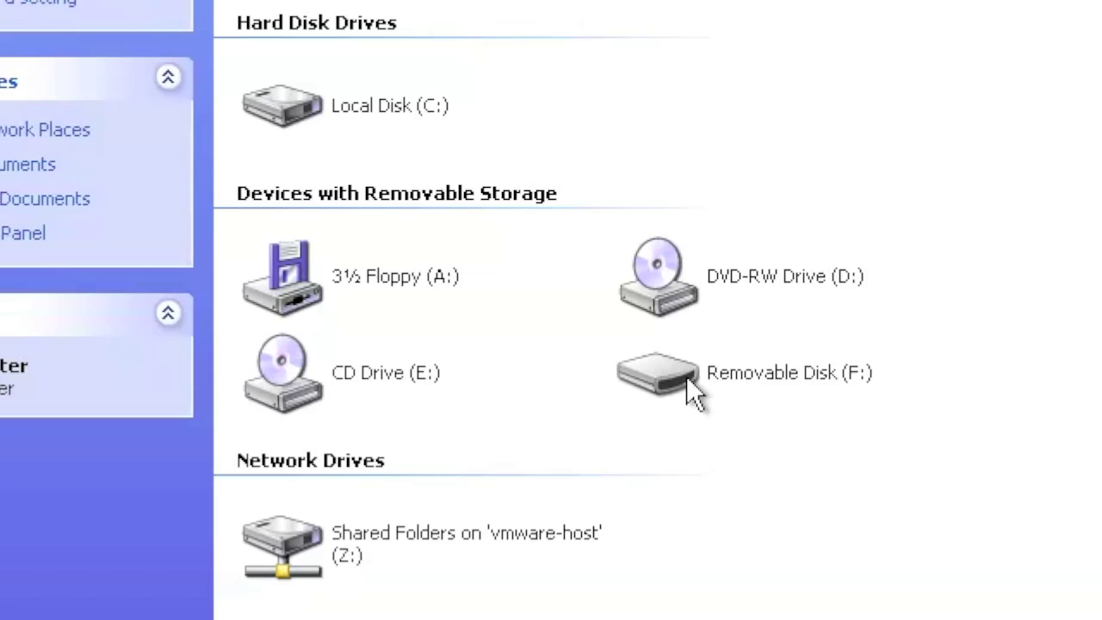
{"action": "right_click", "coordinate": [845, 231]}
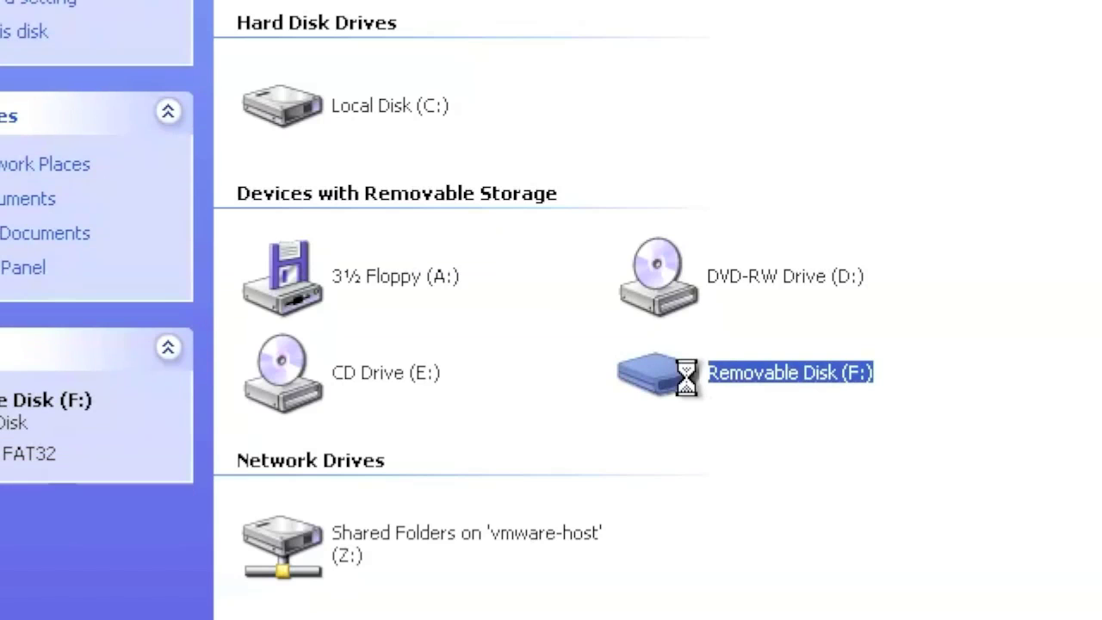
{"action": "left_click", "coordinate": [793, 134]}
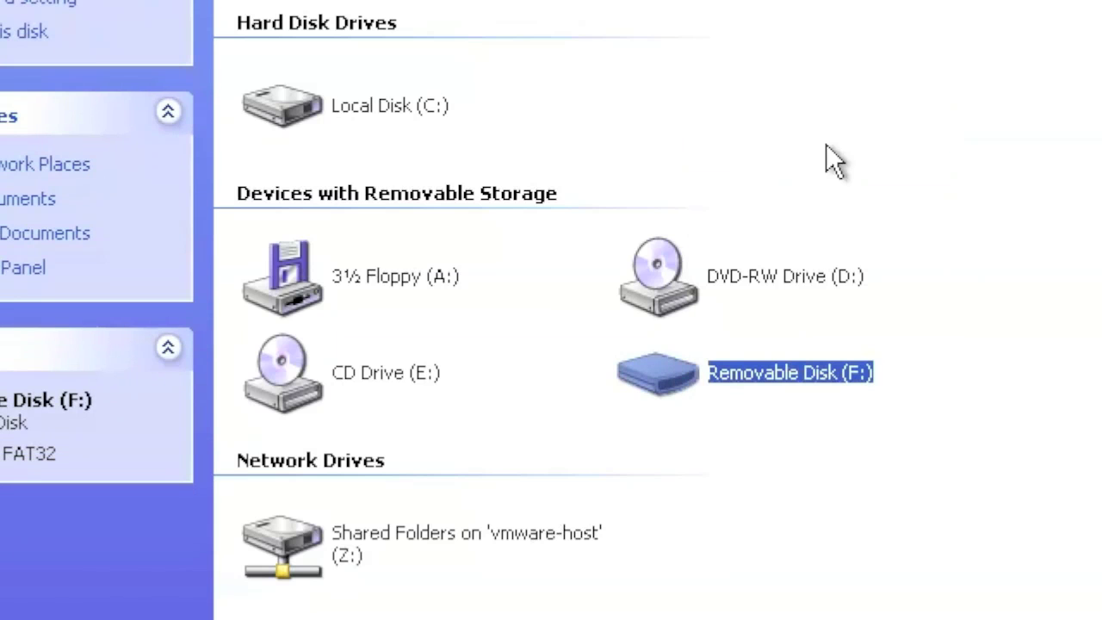